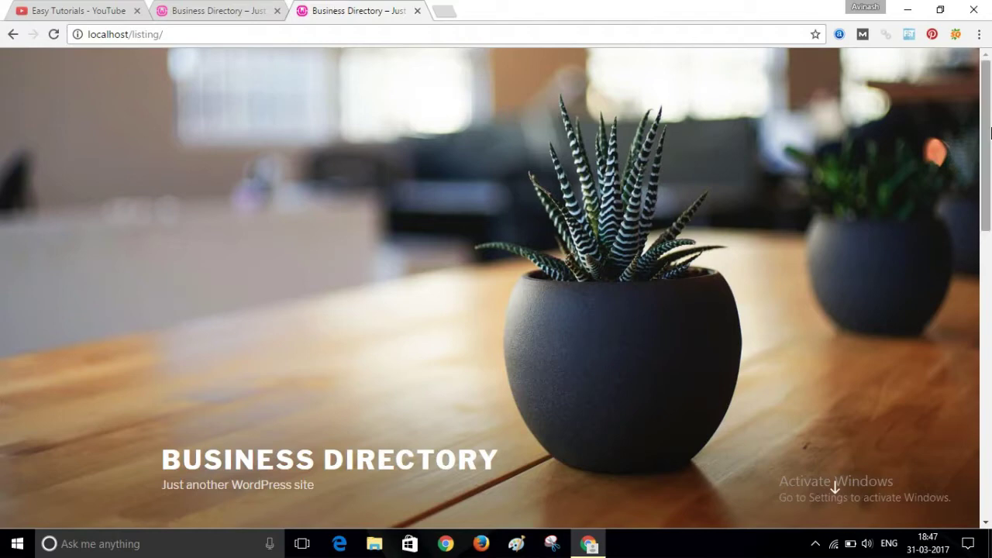
- Go to the site's wp-admin/ login page
{"action": "mouse_move", "coordinate": [990, 133]}
{"action": "left_mouse_down"}
{"action": "mouse_move", "coordinate": [989, 406]}
{"action": "mouse_move", "coordinate": [991, 130]}
{"action": "left_mouse_up"}
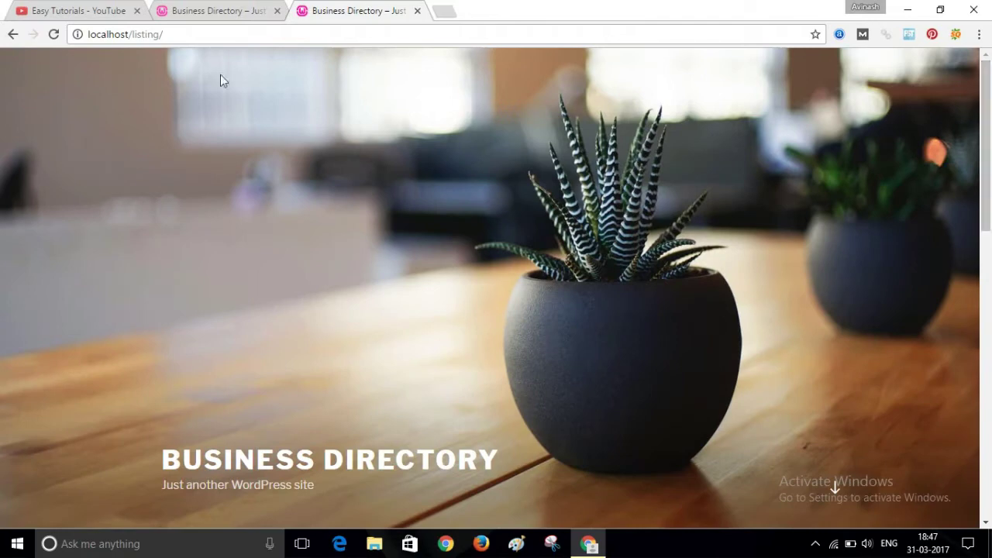
{"action": "left_click", "coordinate": [211, 34]}
{"action": "left_click", "coordinate": [212, 34]}
{"action": "type", "text": "wp"}
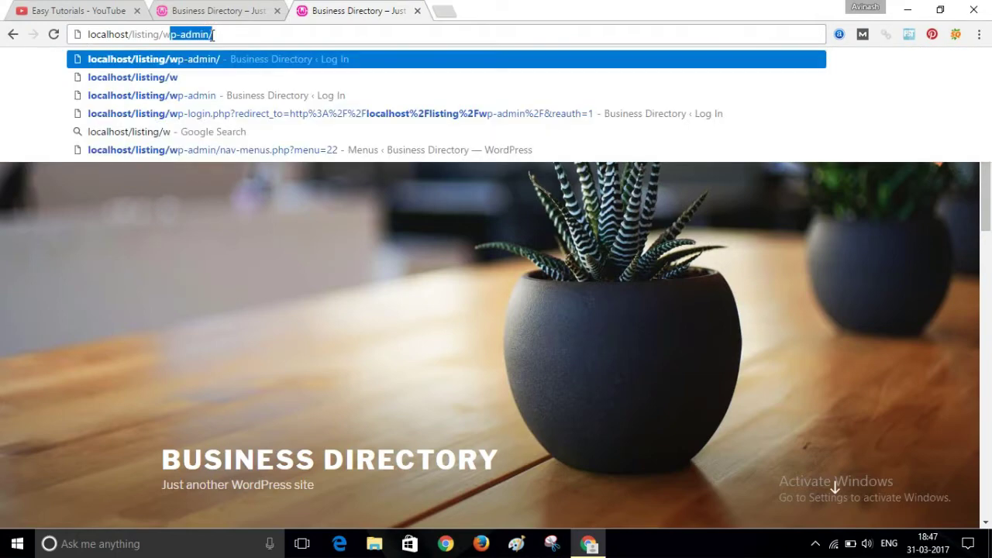
{"action": "type", "text": "-admin/"}
{"action": "key", "text": "Return"}
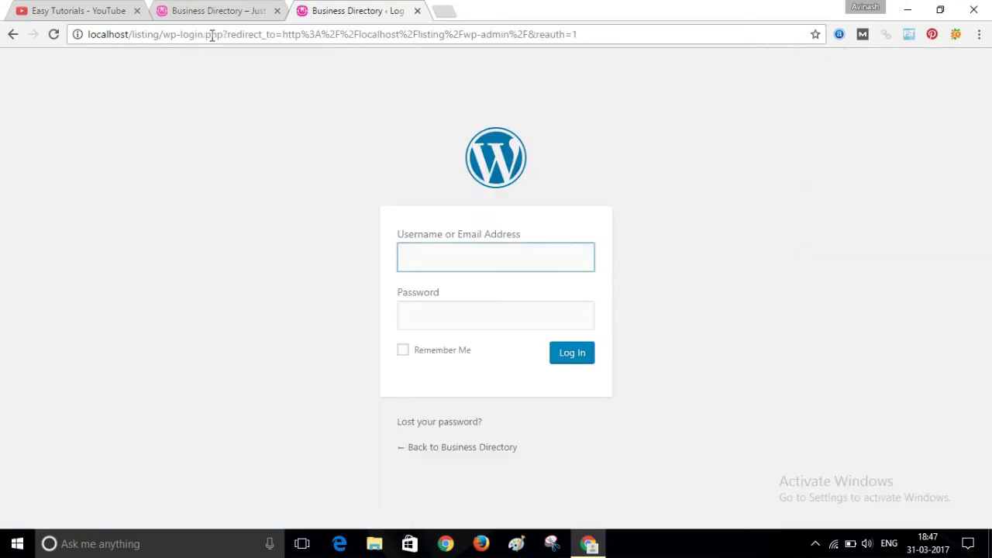
- Sign in with the administrator username and password
{"action": "type", "text": "admin"}
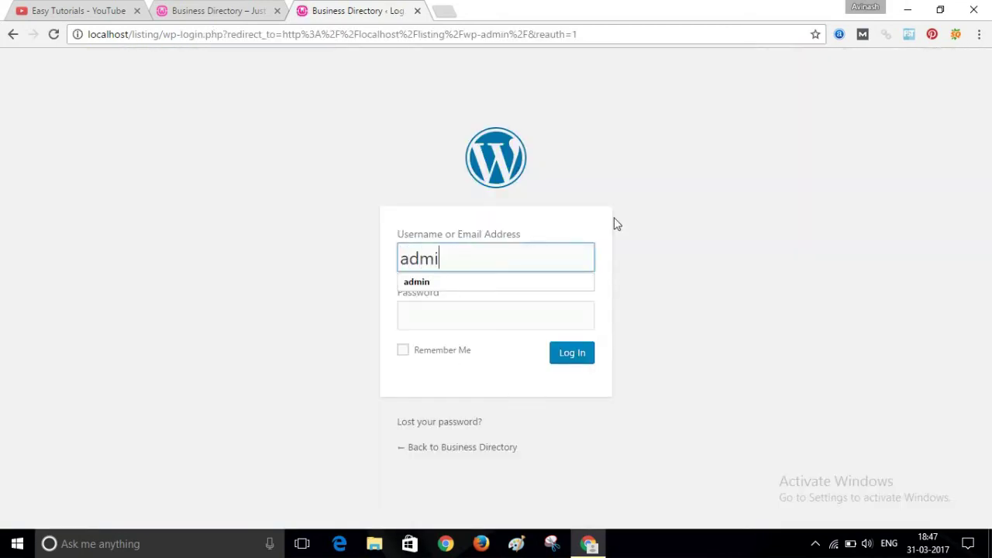
{"action": "left_click", "coordinate": [532, 229]}
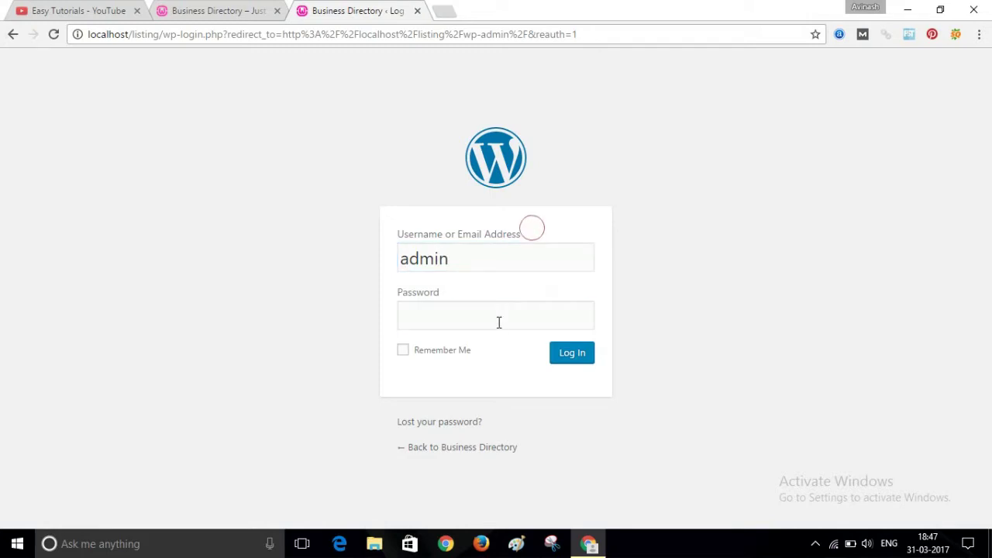
{"action": "left_click", "coordinate": [498, 322]}
{"action": "type", "text": "admin1"}
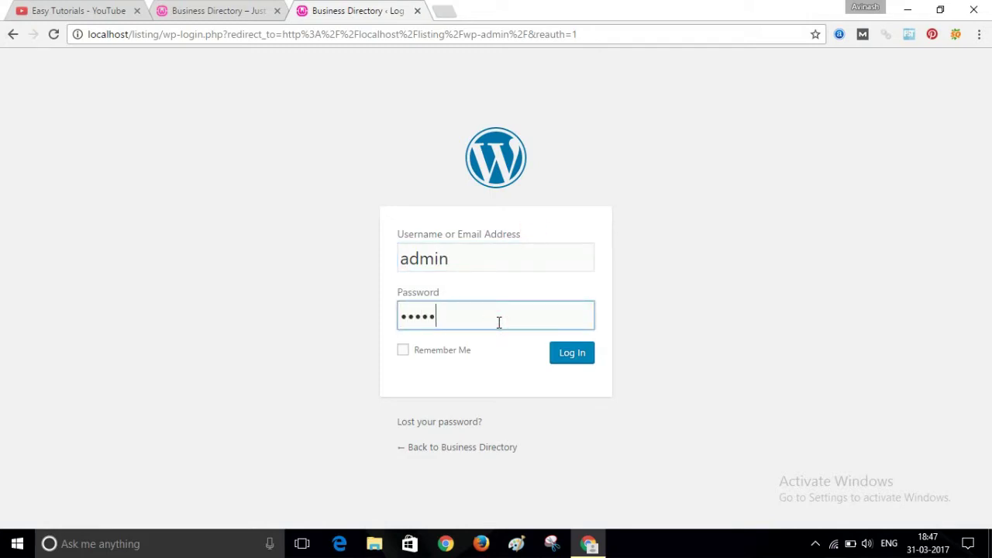
{"action": "key", "text": "Return"}
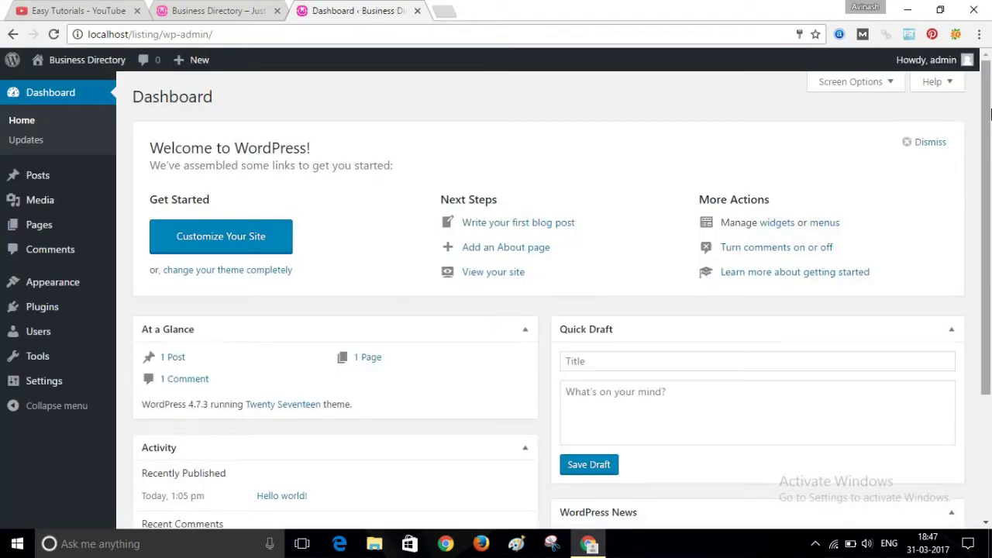
- Open Appearance > Themes to see the three installed themes
{"action": "scroll", "coordinate": [988, 148], "scroll_direction": "down", "scroll_amount": 1}
{"action": "scroll", "coordinate": [989, 124], "scroll_direction": "down", "scroll_amount": 1}
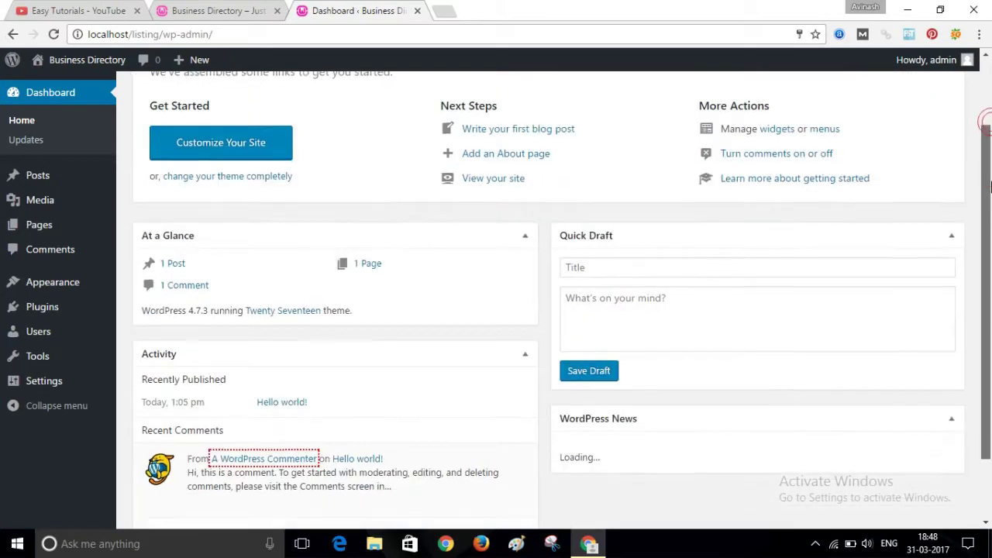
{"action": "scroll", "coordinate": [989, 91], "scroll_direction": "up", "scroll_amount": 2}
{"action": "left_click", "coordinate": [989, 91]}
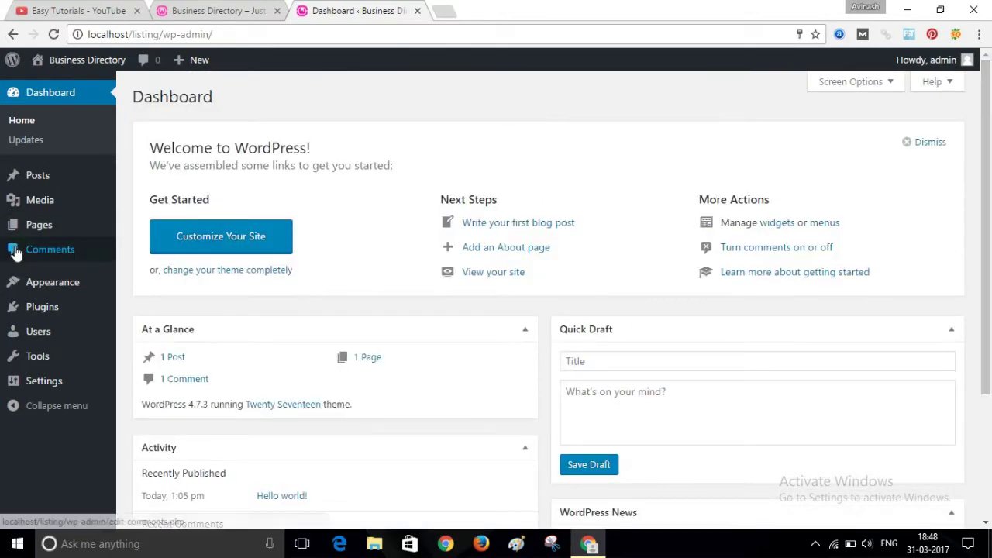
{"action": "mouse_move", "coordinate": [36, 296]}
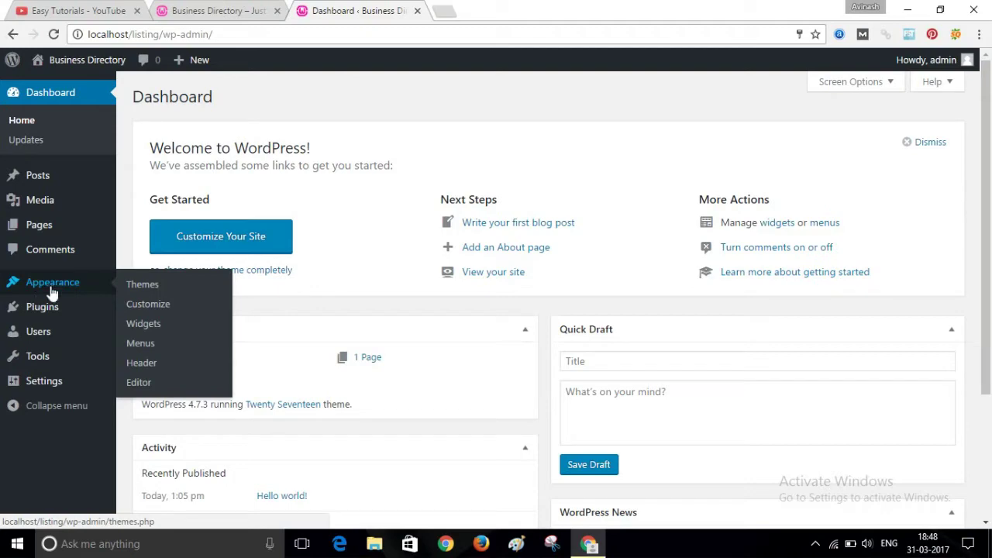
{"action": "left_click", "coordinate": [147, 286]}
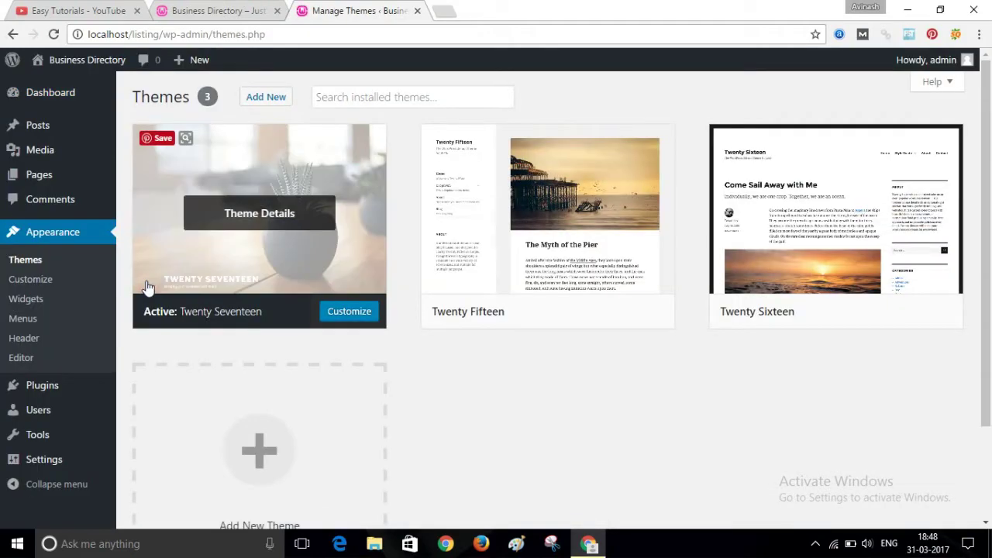
- On Add New themes, search the theme directory for 'directory'
{"action": "left_click", "coordinate": [264, 99]}
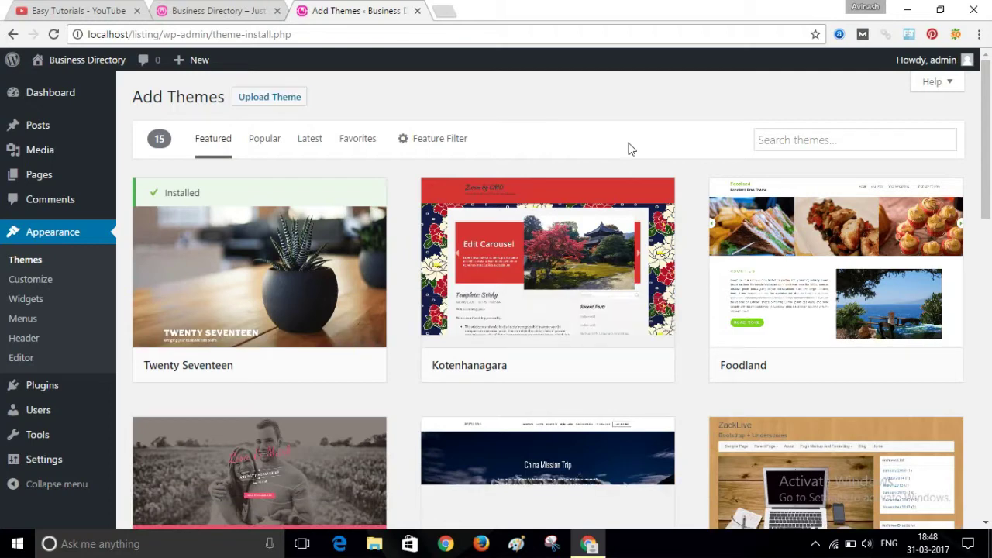
{"action": "mouse_move", "coordinate": [990, 109]}
{"action": "left_mouse_down"}
{"action": "mouse_move", "coordinate": [990, 206]}
{"action": "mouse_move", "coordinate": [990, 108]}
{"action": "left_mouse_up"}
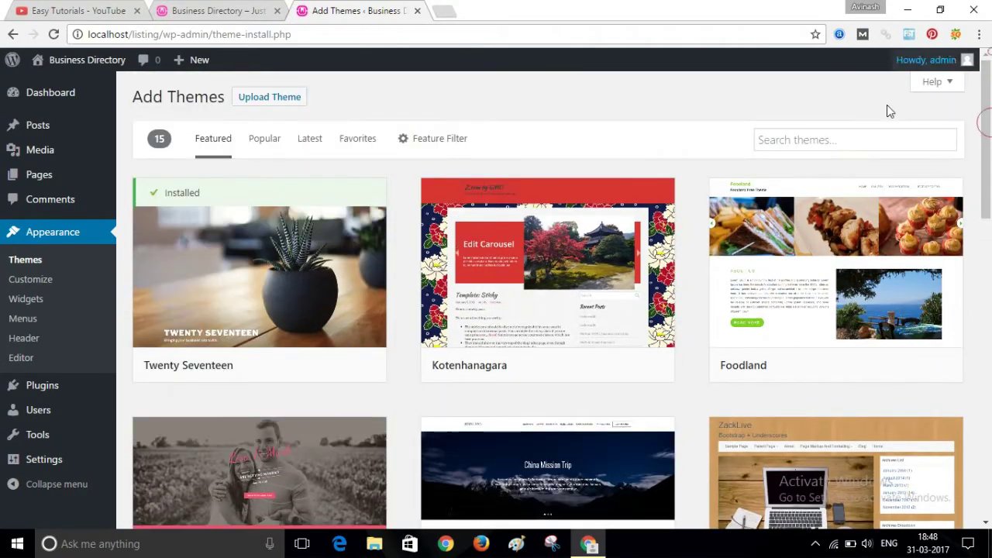
{"action": "left_click", "coordinate": [796, 141]}
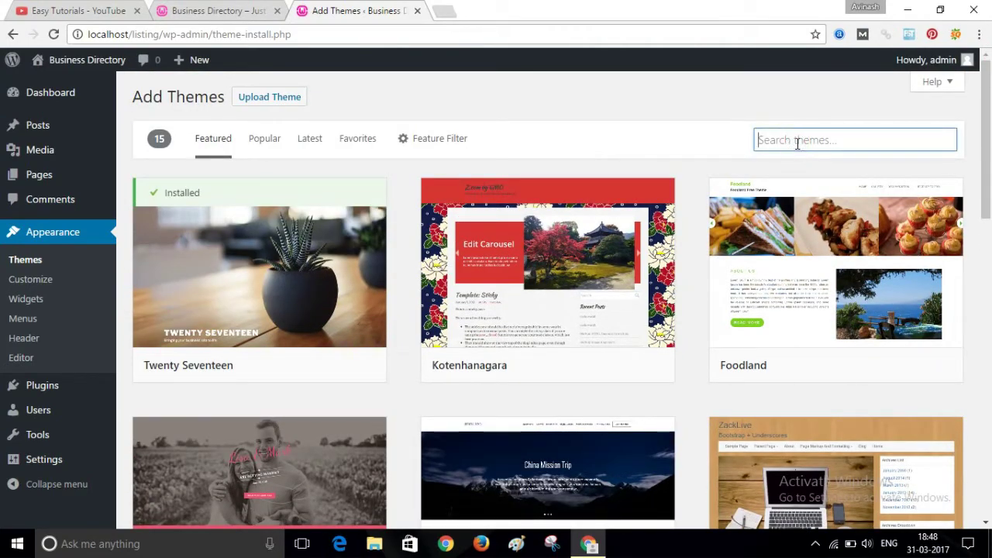
{"action": "type", "text": "direc"}
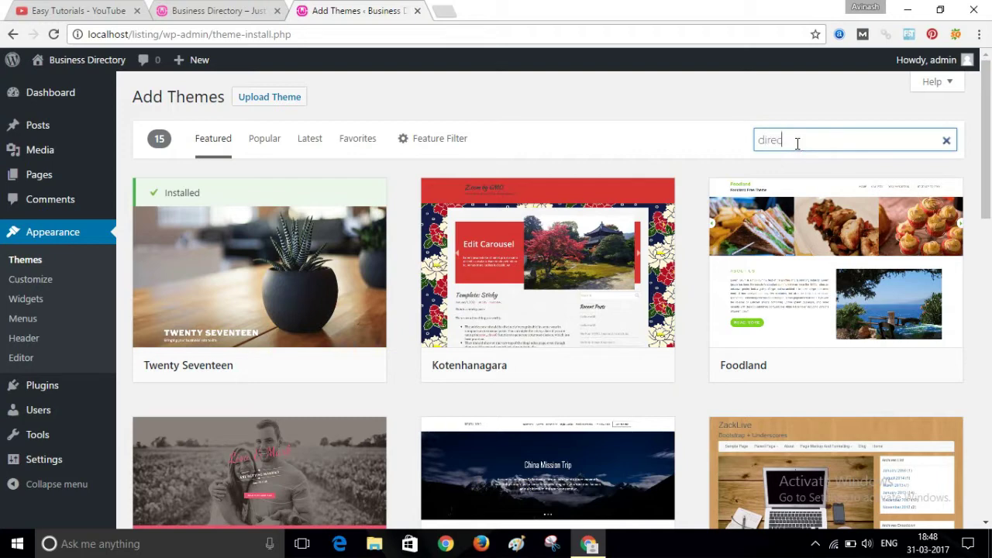
{"action": "type", "text": "tory"}
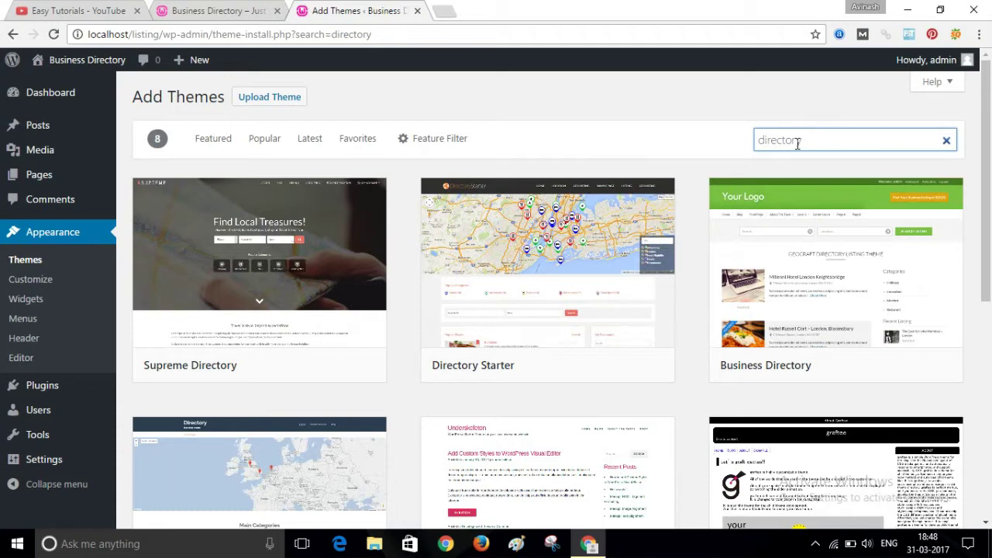
{"action": "mouse_move", "coordinate": [338, 337]}
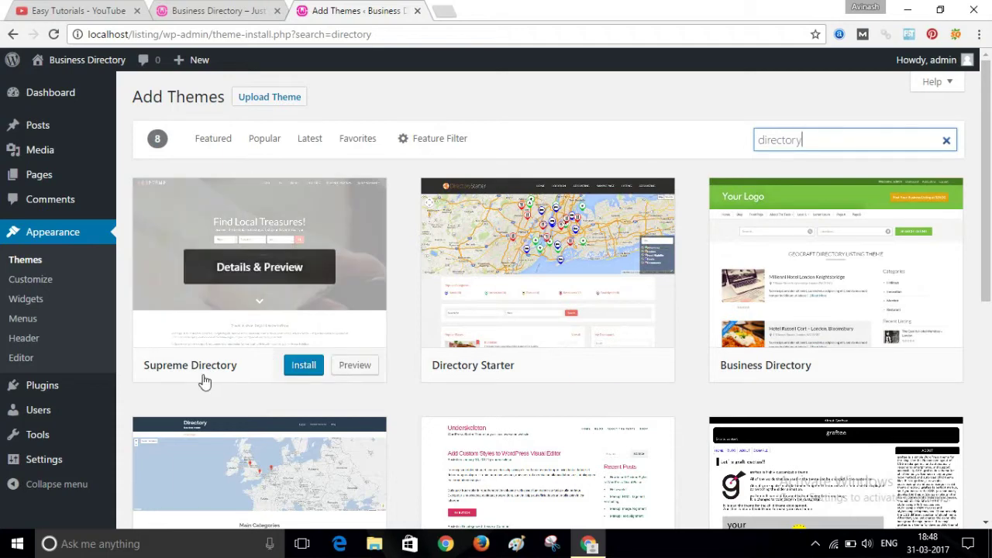
- Install Directory Starter and Supreme Directory, then activate Supreme Directory
{"action": "mouse_move", "coordinate": [438, 374]}
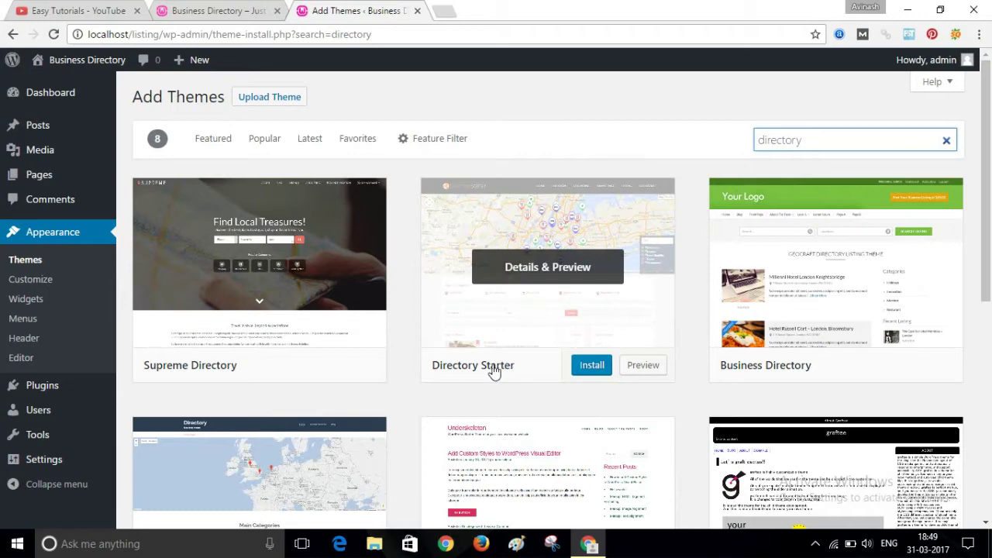
{"action": "left_click", "coordinate": [593, 365]}
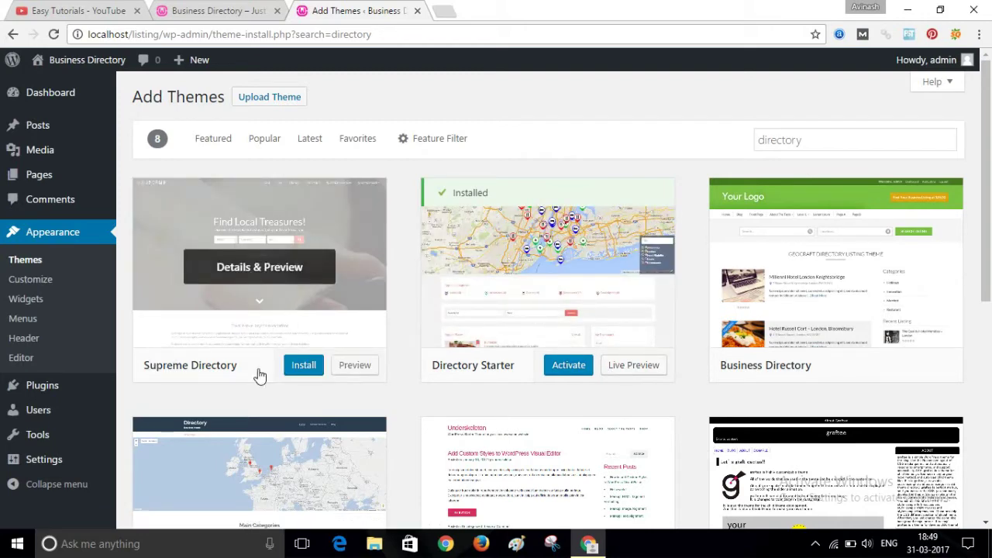
{"action": "left_click", "coordinate": [302, 369]}
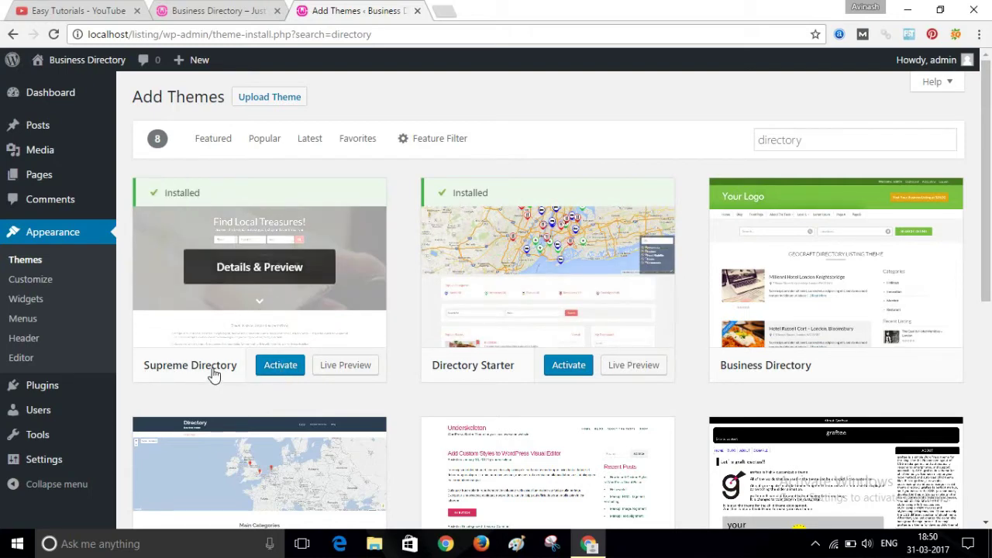
{"action": "left_click", "coordinate": [280, 371]}
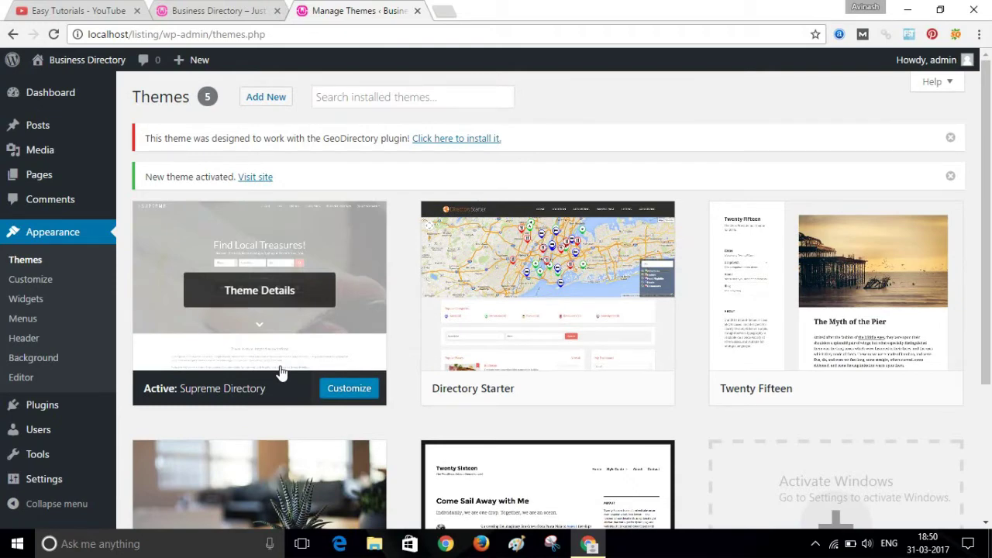
- View the restyled live site in a new tab, then return to the themes admin tab
{"action": "right_click", "coordinate": [264, 181]}
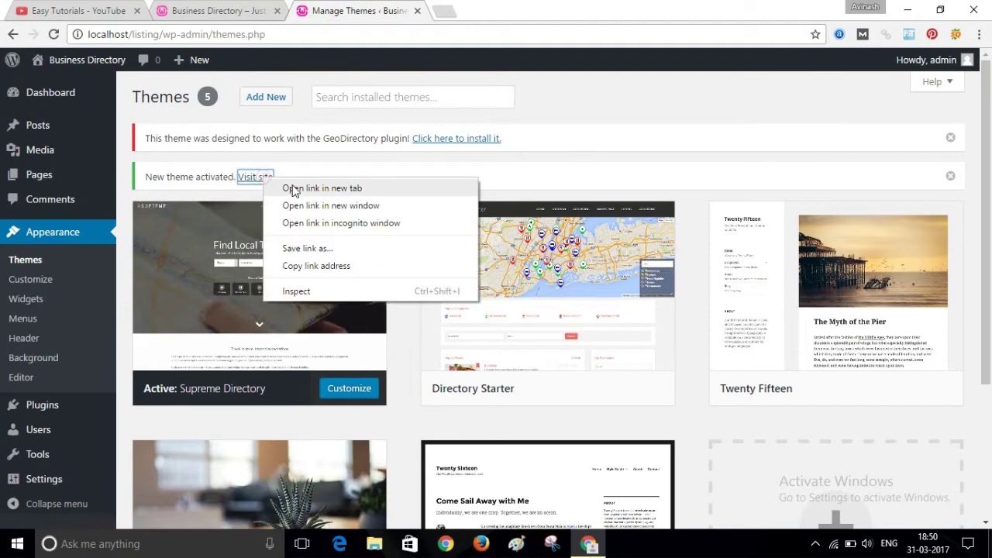
{"action": "left_click", "coordinate": [291, 187]}
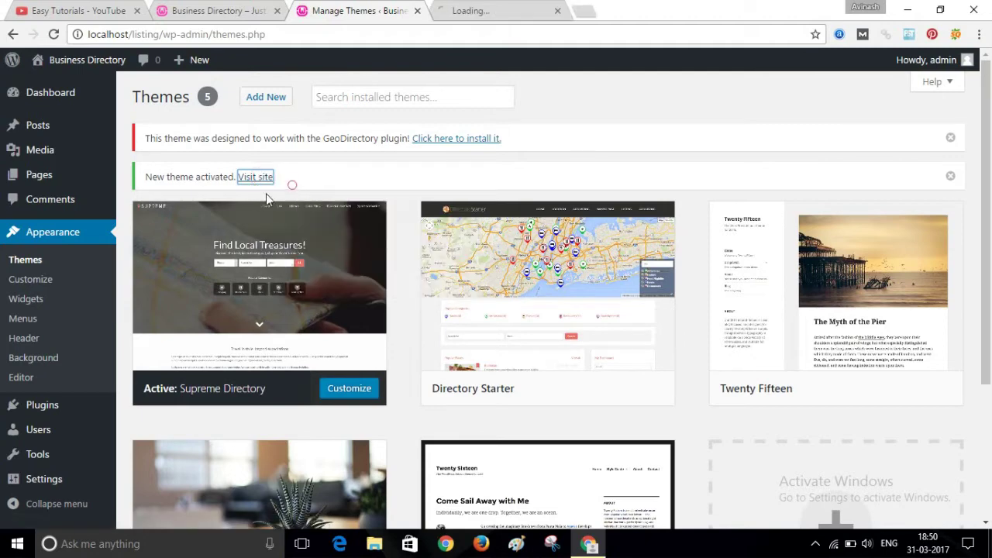
{"action": "left_click", "coordinate": [467, 8]}
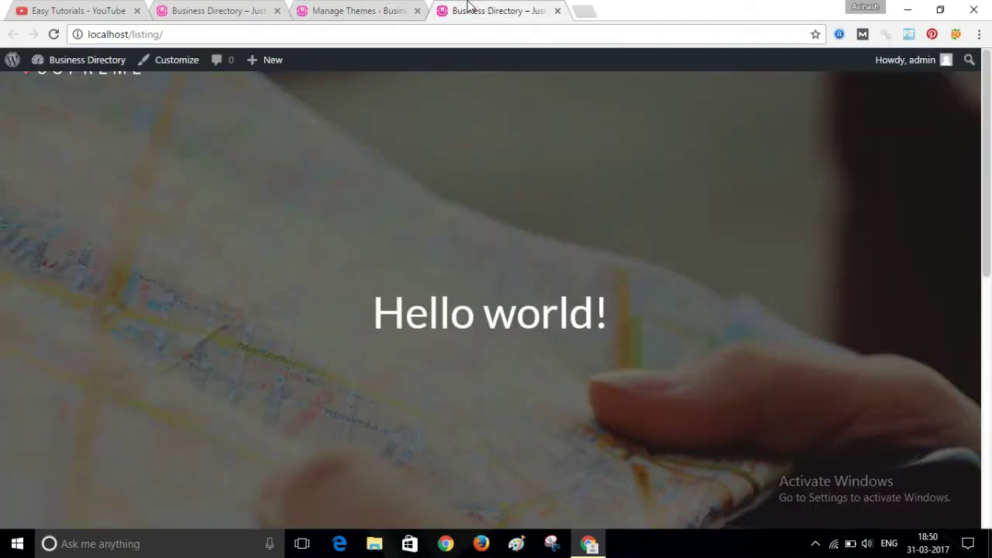
{"action": "key", "text": "End"}
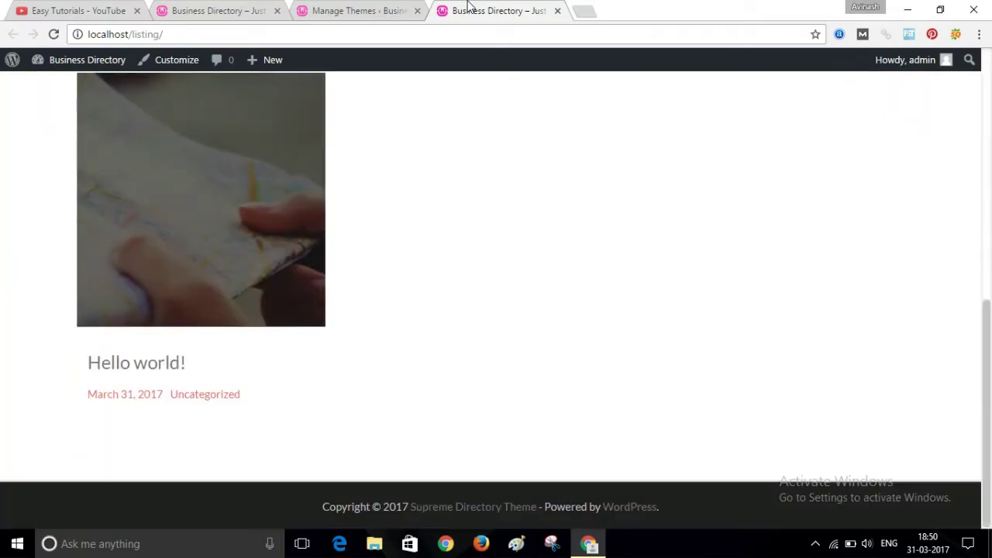
{"action": "key", "text": "Home"}
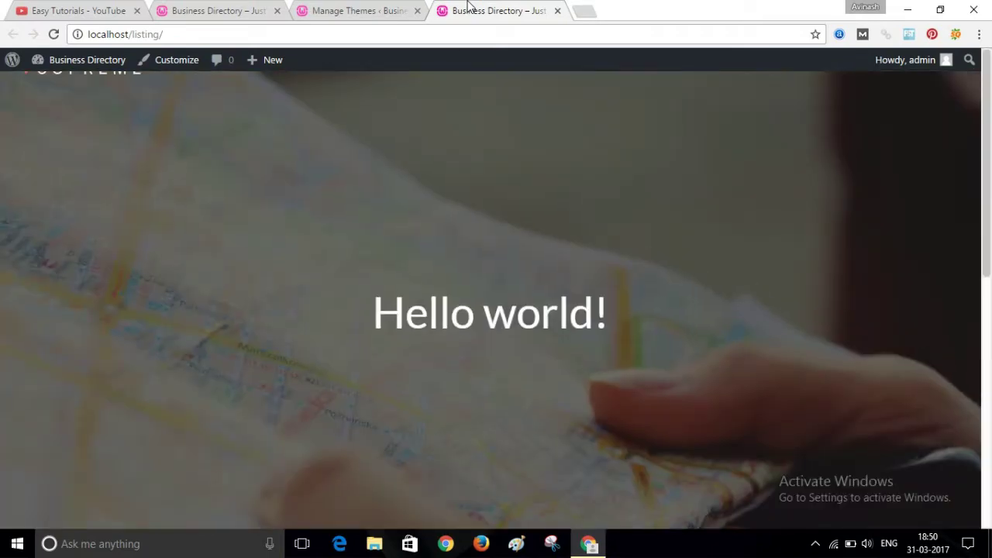
{"action": "left_click", "coordinate": [395, 8]}
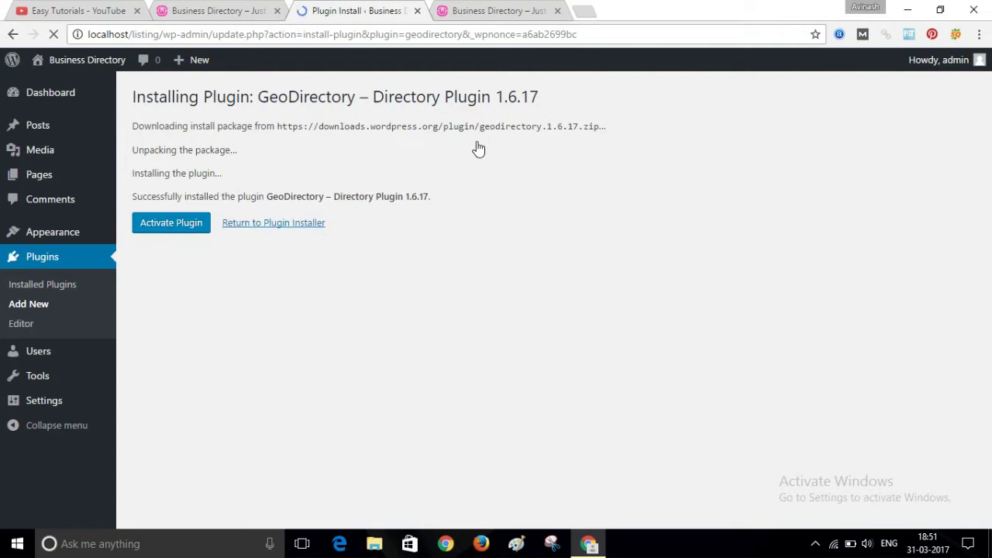
- Activate the newly installed GeoDirectory plugin
{"action": "left_click", "coordinate": [178, 234]}
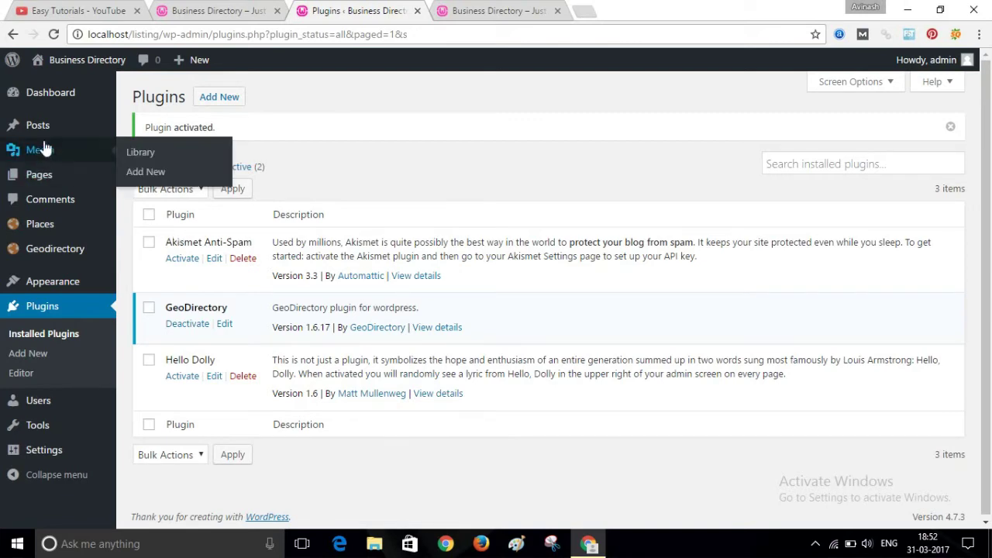
- From the Dashboard, follow GeoDirectory's API key notice to the Google Maps API KEY field
{"action": "left_click", "coordinate": [40, 94]}
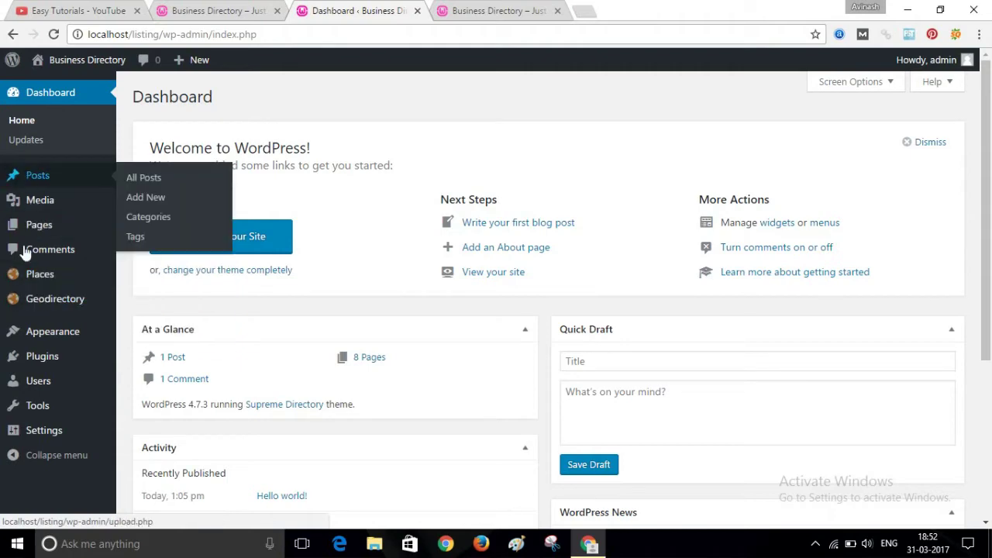
{"action": "left_click", "coordinate": [63, 305]}
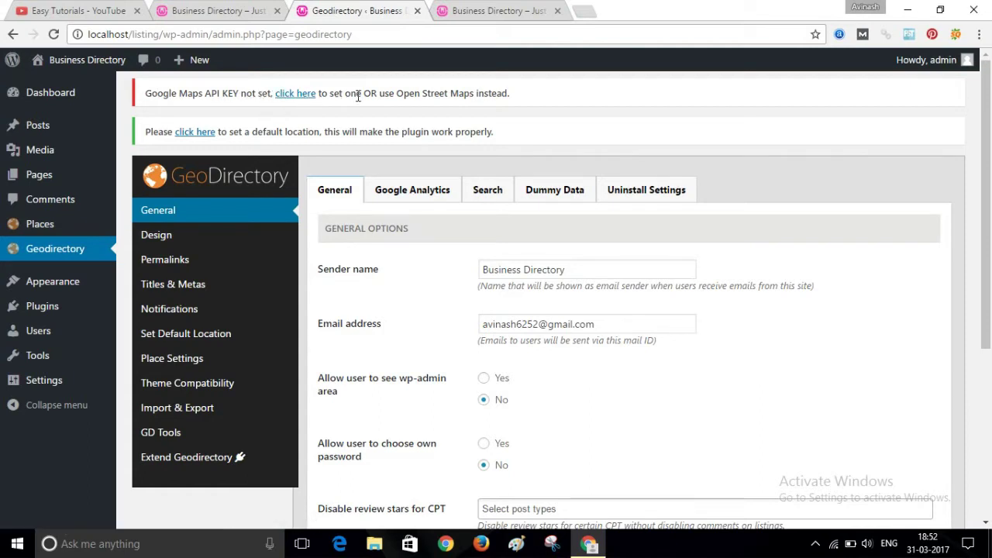
{"action": "left_click", "coordinate": [294, 94]}
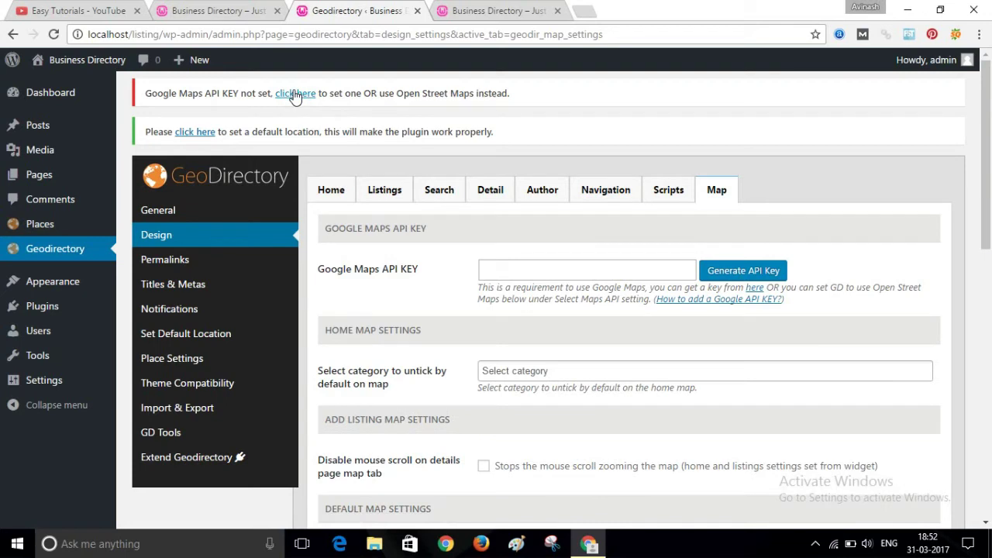
{"action": "left_click", "coordinate": [561, 268]}
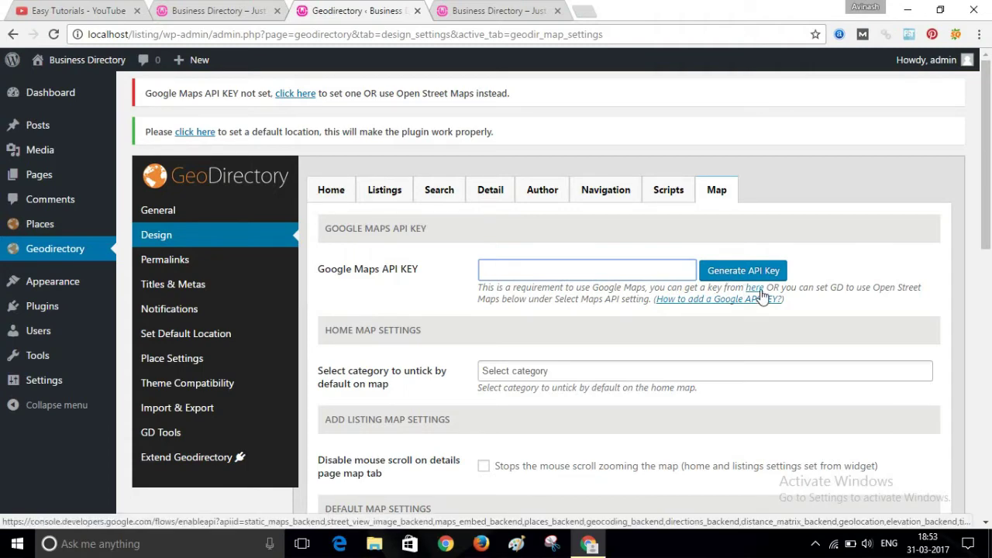
{"action": "right_click", "coordinate": [762, 292]}
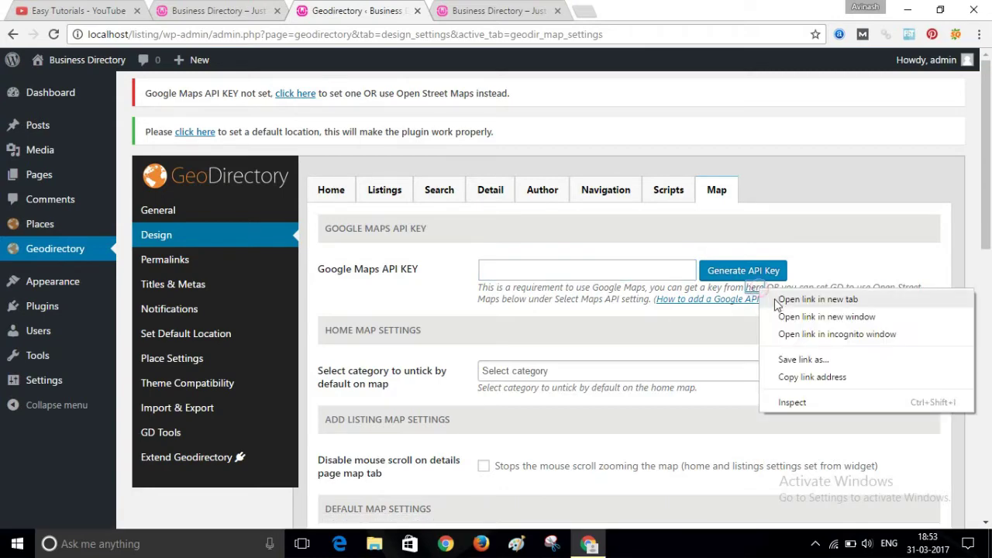
- In Google API Console, create the Maps API key 'API key 1' and copy it
{"action": "left_click", "coordinate": [778, 295]}
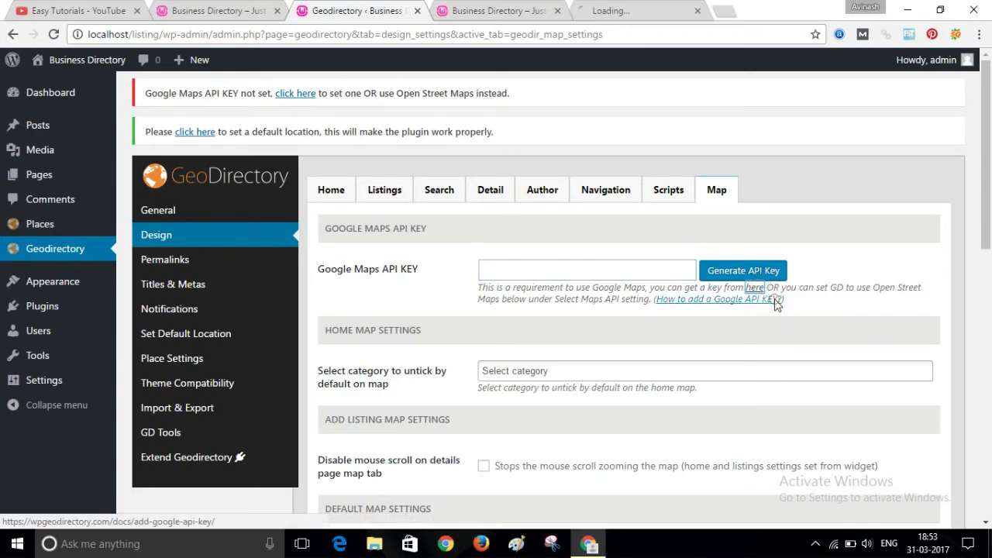
{"action": "left_click", "coordinate": [653, 7]}
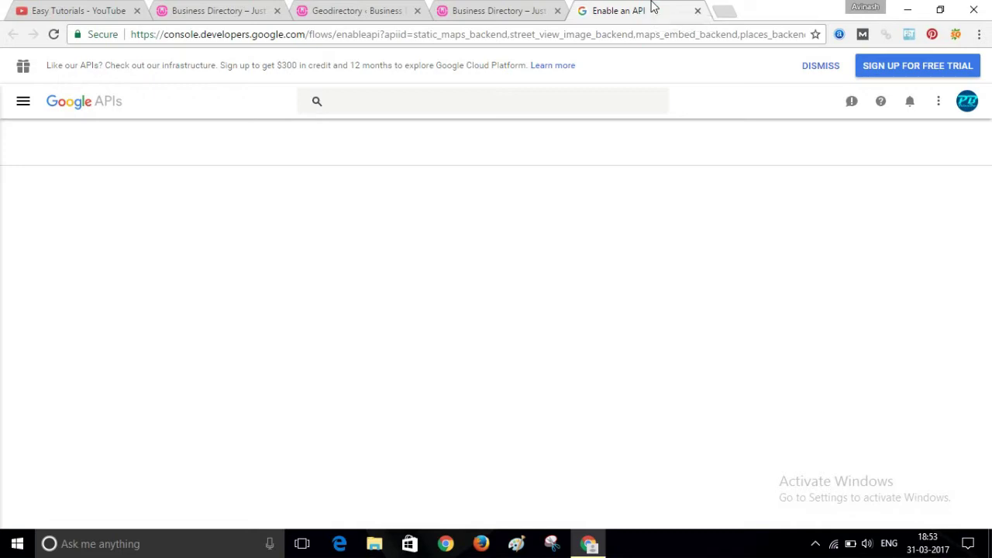
{"action": "left_click", "coordinate": [41, 364]}
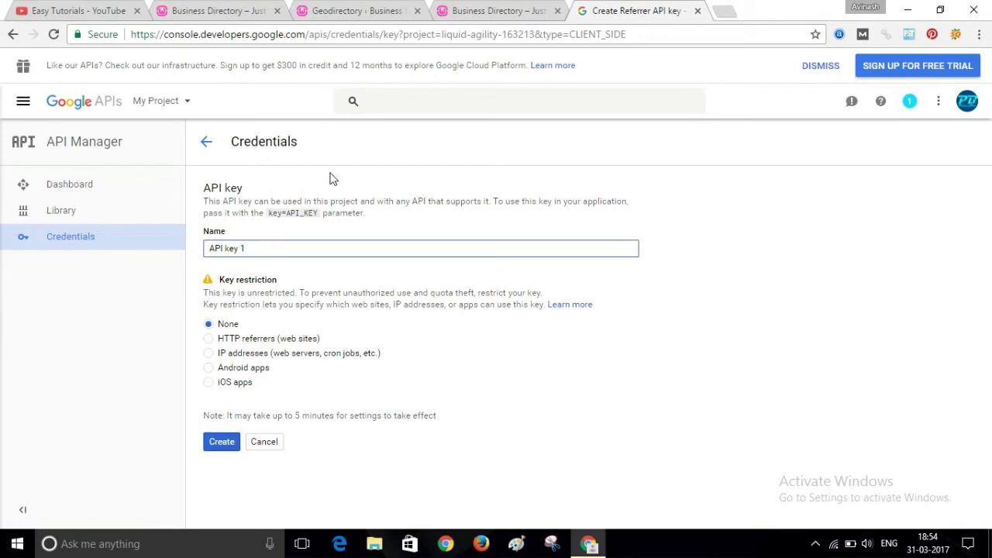
{"action": "left_click", "coordinate": [221, 442]}
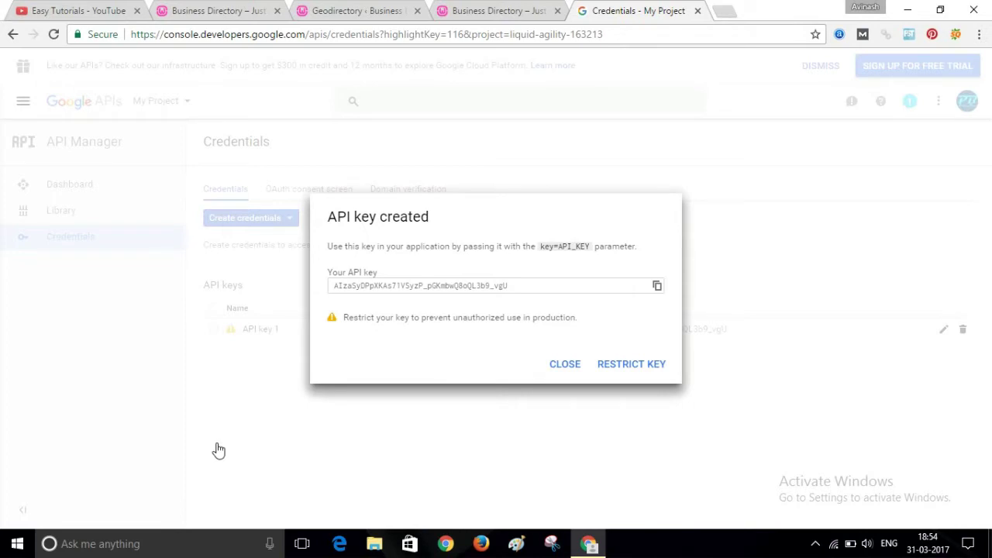
{"action": "left_click", "coordinate": [657, 288]}
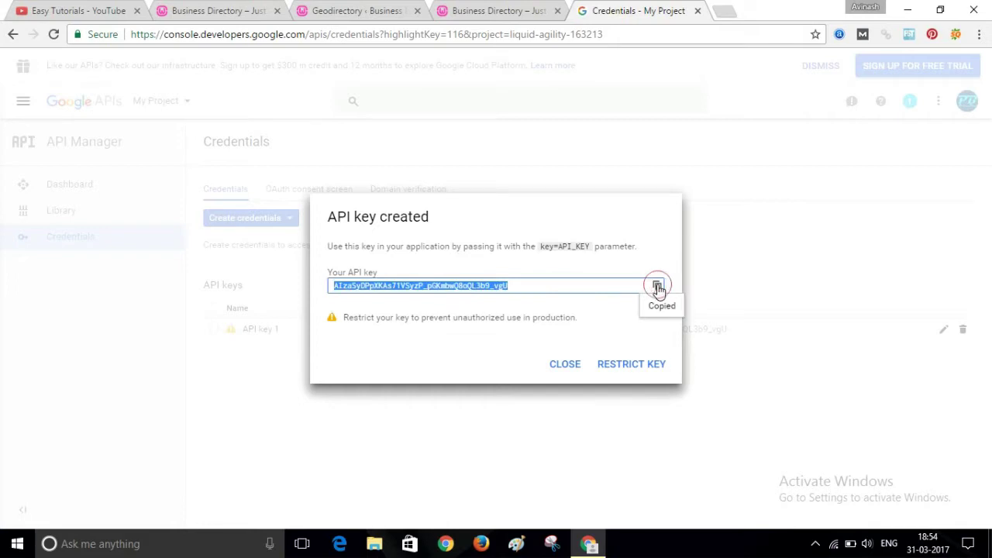
- Paste the copied key into GeoDirectory's Google Maps API KEY field and save
{"action": "left_click", "coordinate": [364, 11]}
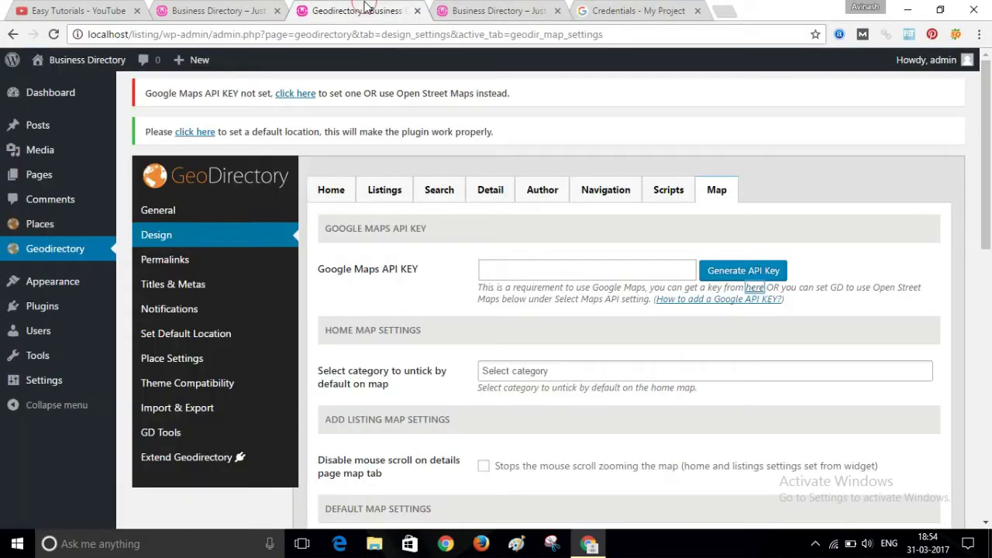
{"action": "left_click", "coordinate": [512, 273]}
{"action": "key", "text": "ctrl+v"}
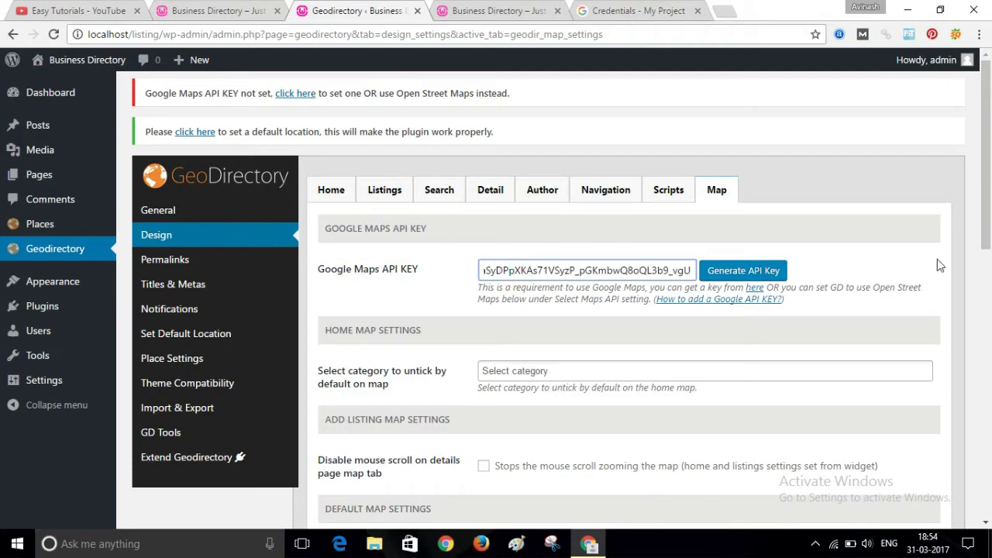
{"action": "left_click_drag", "start_coordinate": [990, 180], "coordinate": [989, 422]}
{"action": "left_click", "coordinate": [369, 484]}
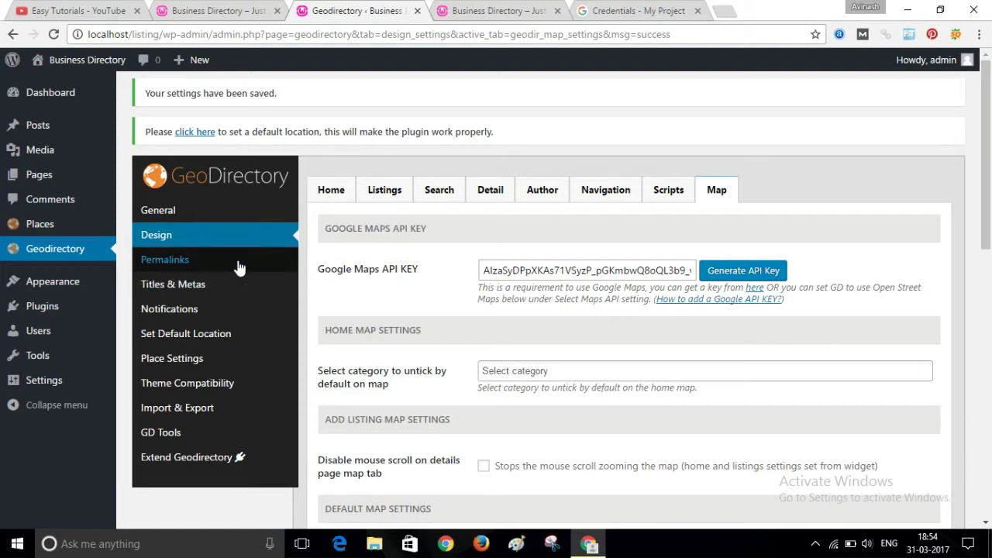
- Enter default city 'Bangalore', region 'Karntaka' and country India
{"action": "left_click", "coordinate": [186, 133]}
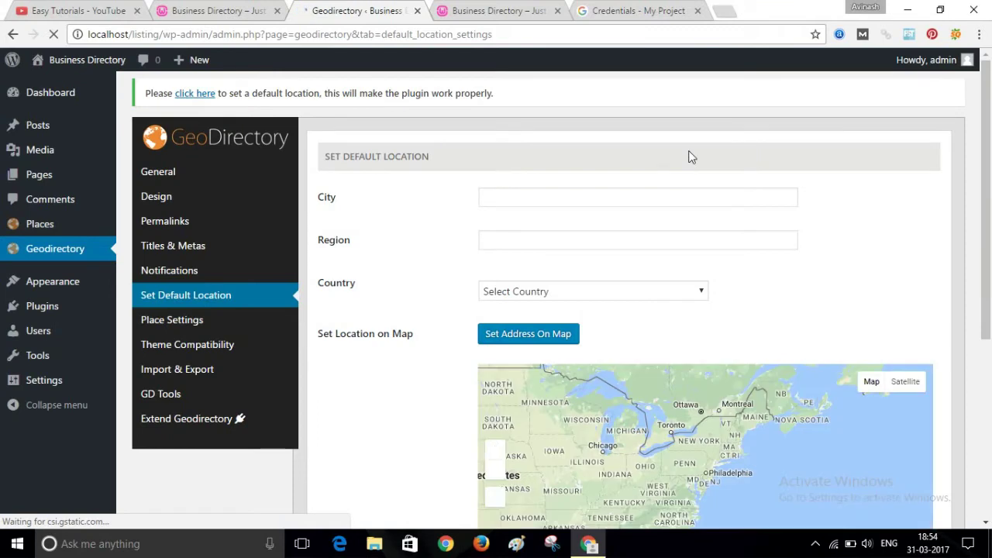
{"action": "mouse_move", "coordinate": [986, 114]}
{"action": "left_mouse_down"}
{"action": "mouse_move", "coordinate": [989, 178]}
{"action": "mouse_move", "coordinate": [990, 80]}
{"action": "left_mouse_up"}
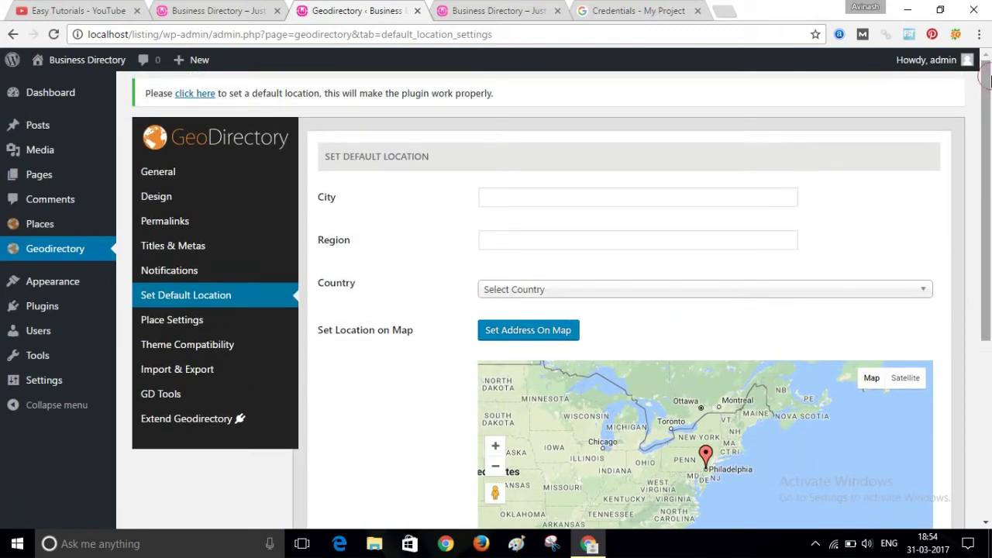
{"action": "left_click", "coordinate": [655, 197]}
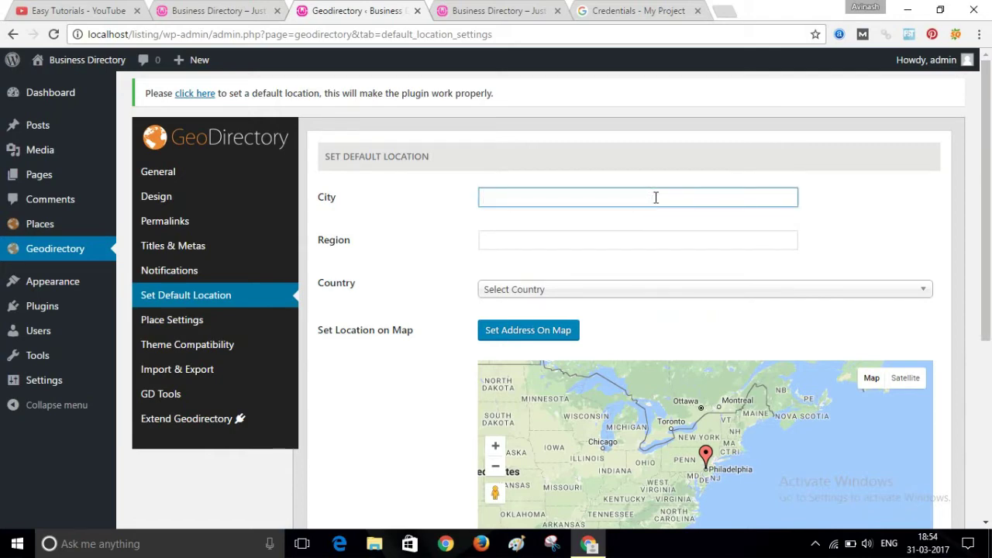
{"action": "type", "text": "Bangalor"}
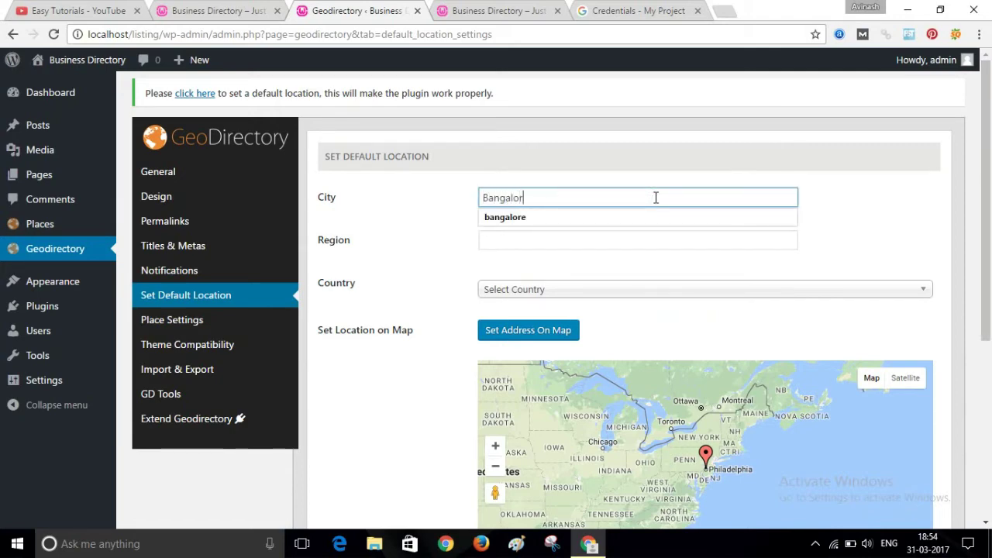
{"action": "type", "text": "e"}
{"action": "left_click", "coordinate": [574, 233]}
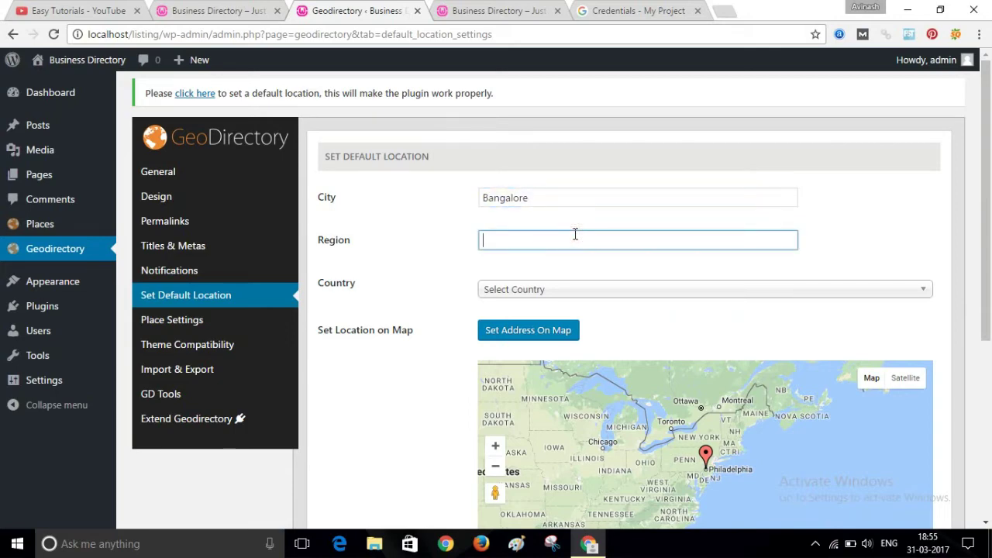
{"action": "type", "text": "Karnt"}
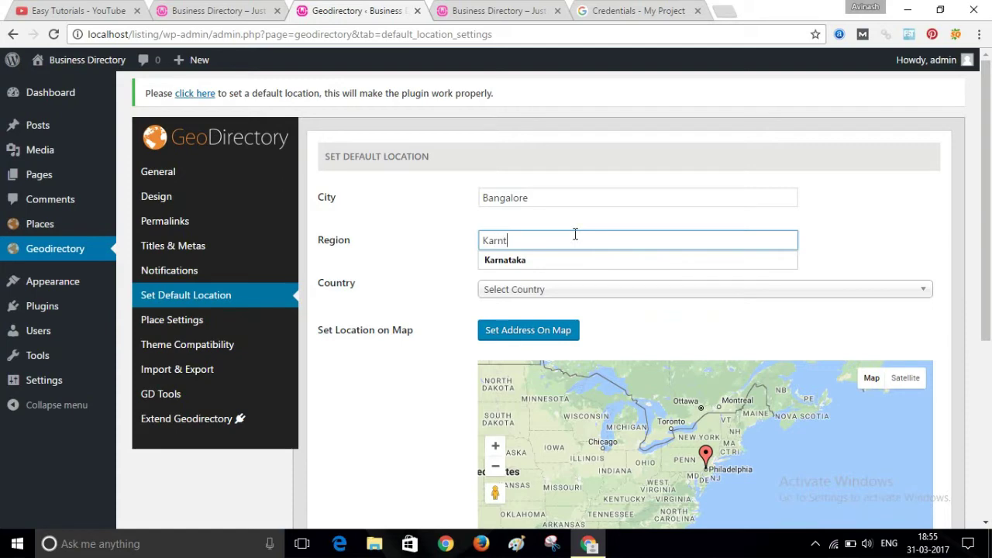
{"action": "type", "text": "aka"}
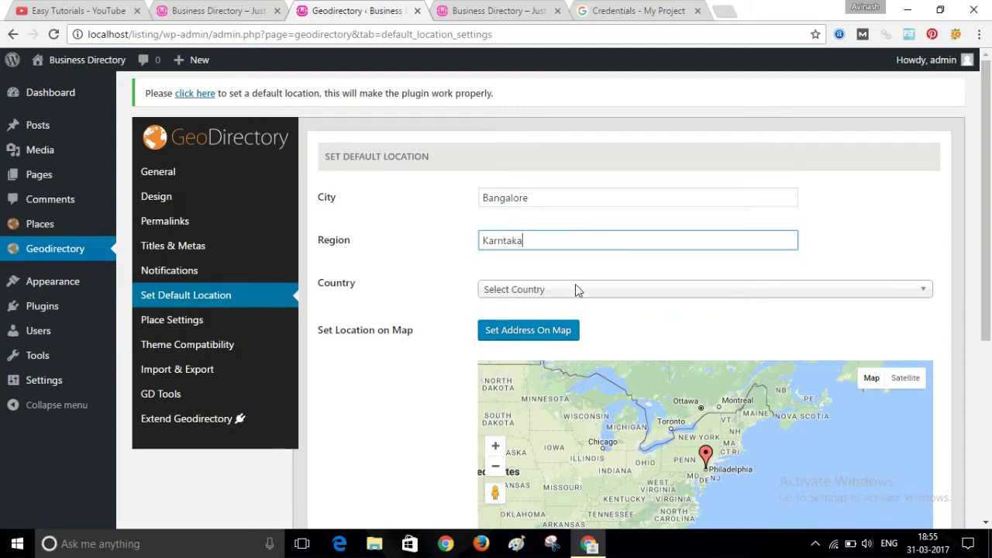
{"action": "left_click", "coordinate": [576, 289]}
{"action": "type", "text": "in"}
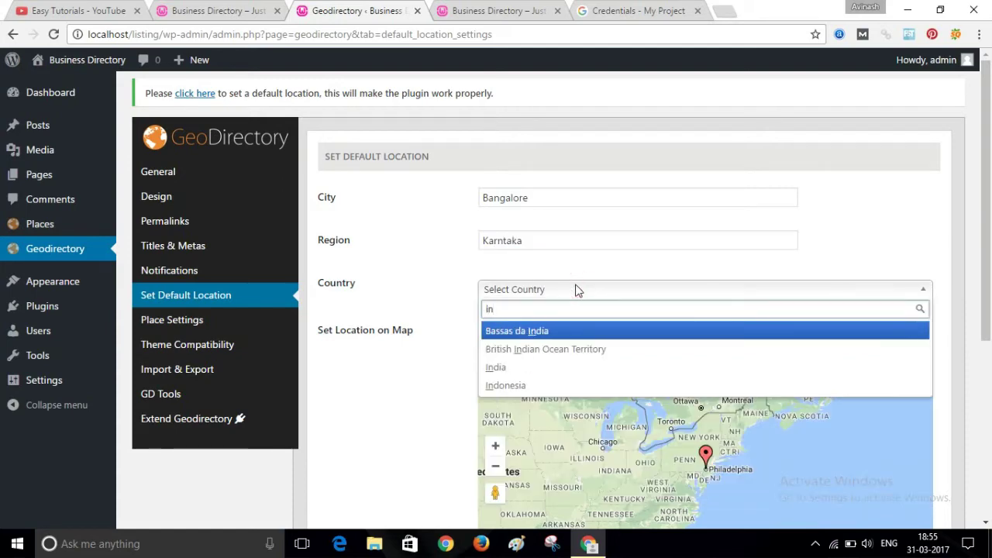
{"action": "key", "text": "Down"}
{"action": "key", "text": "Down"}
{"action": "key", "text": "Return"}
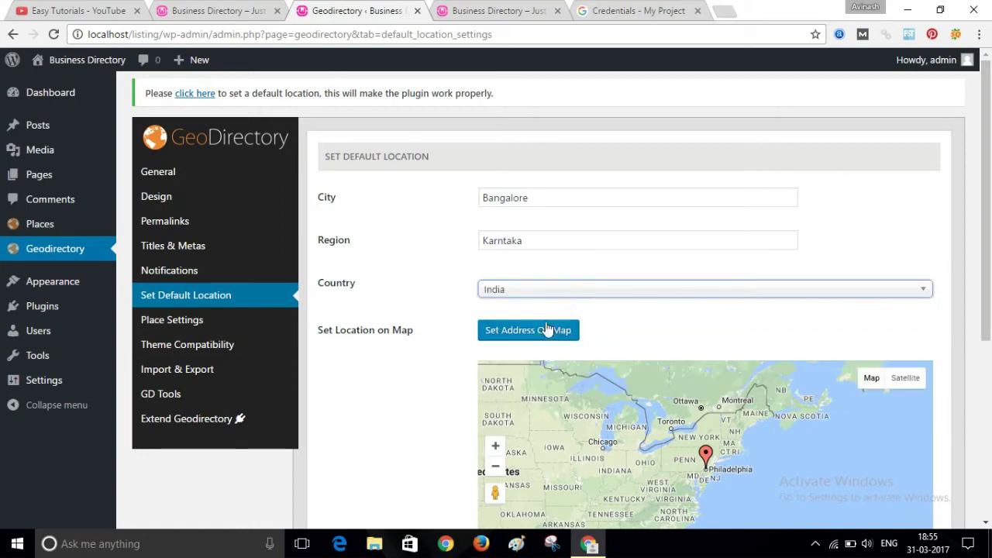
- Pin the address on the map to fill the coordinates and save the default location
{"action": "left_click", "coordinate": [527, 338]}
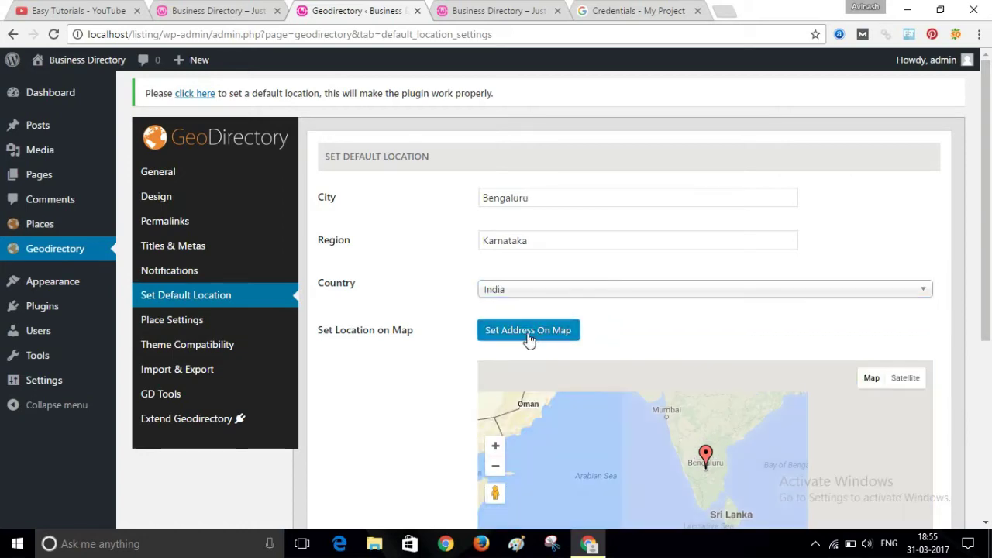
{"action": "left_click_drag", "start_coordinate": [989, 232], "coordinate": [990, 376]}
{"action": "scroll", "coordinate": [990, 376], "scroll_direction": "up", "scroll_amount": 2}
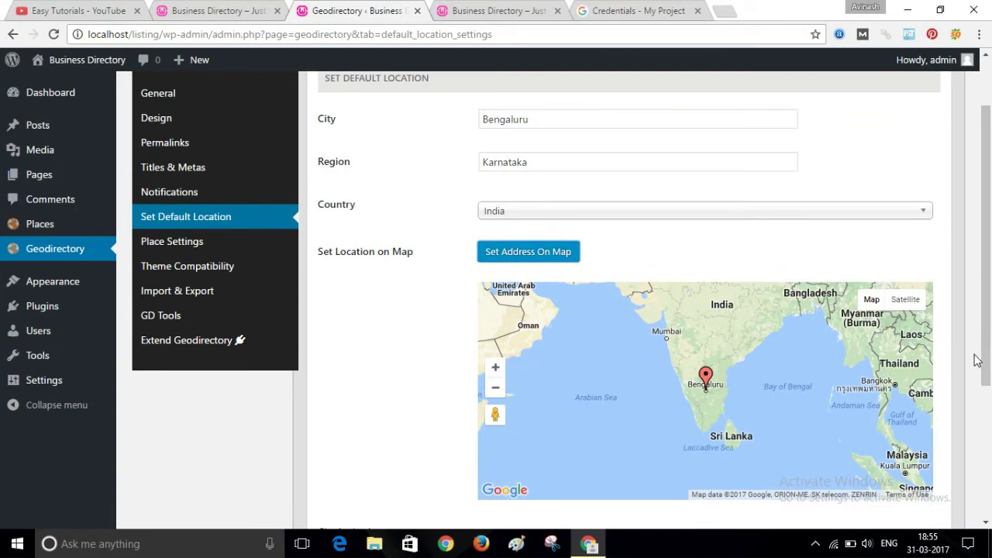
{"action": "scroll", "coordinate": [990, 362], "scroll_direction": "down", "scroll_amount": 1}
{"action": "scroll", "coordinate": [989, 362], "scroll_direction": "down", "scroll_amount": 1}
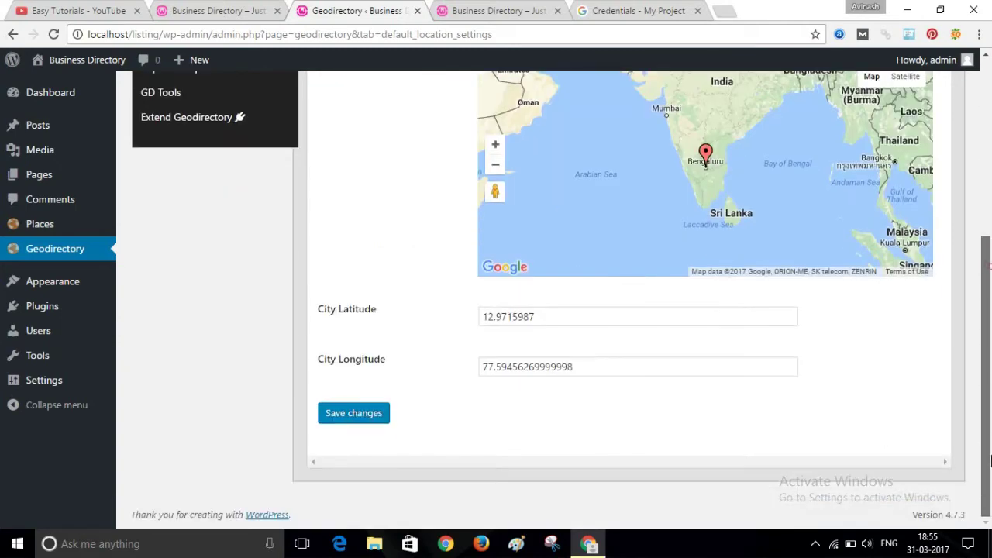
{"action": "scroll", "coordinate": [990, 265], "scroll_direction": "up", "scroll_amount": 3}
{"action": "scroll", "coordinate": [989, 264], "scroll_direction": "down", "scroll_amount": 2}
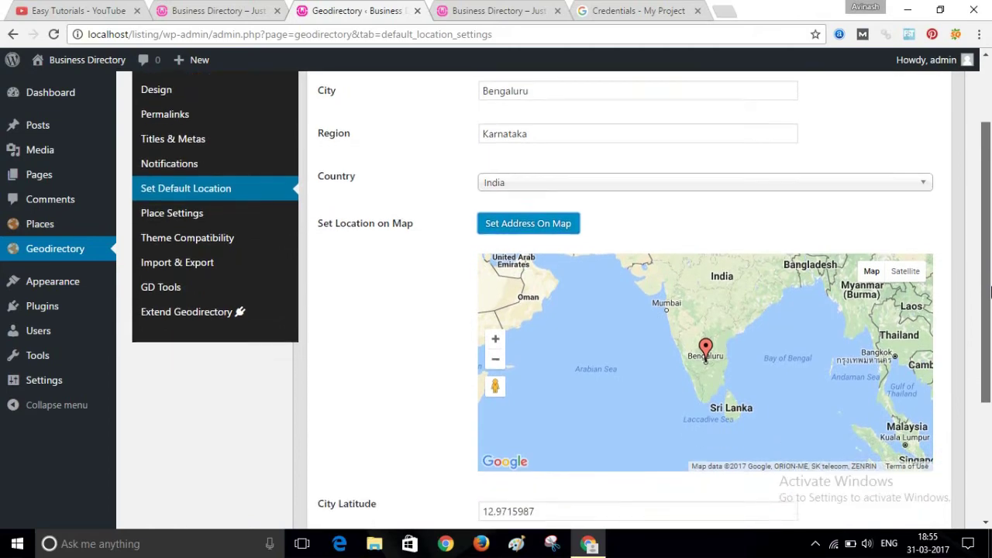
{"action": "scroll", "coordinate": [990, 260], "scroll_direction": "up", "scroll_amount": 2}
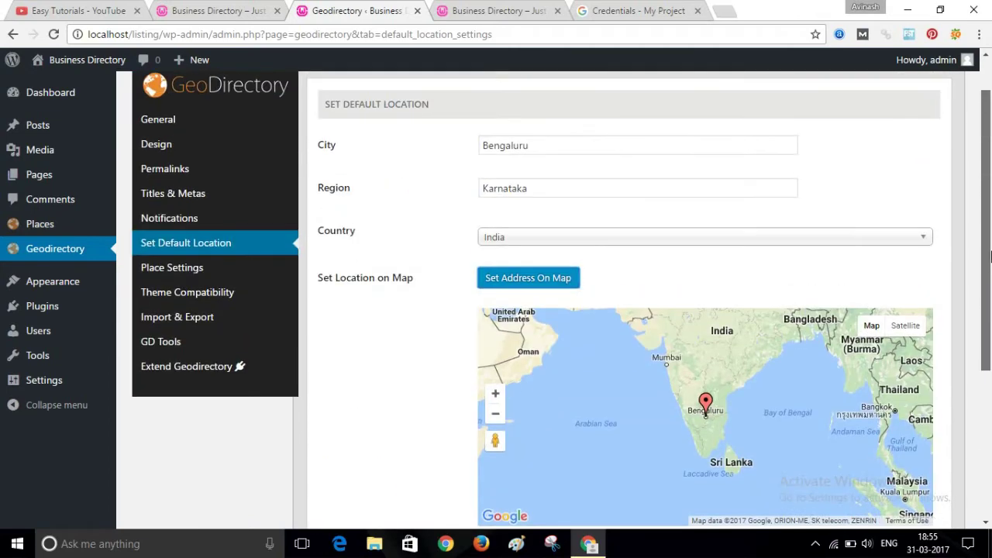
{"action": "left_click_drag", "start_coordinate": [990, 257], "coordinate": [989, 382]}
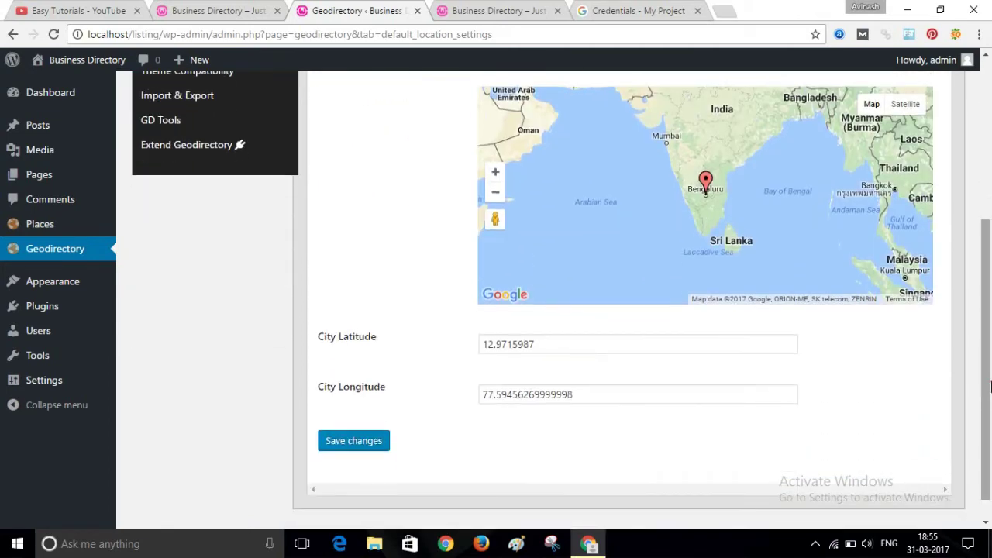
{"action": "left_click", "coordinate": [366, 448]}
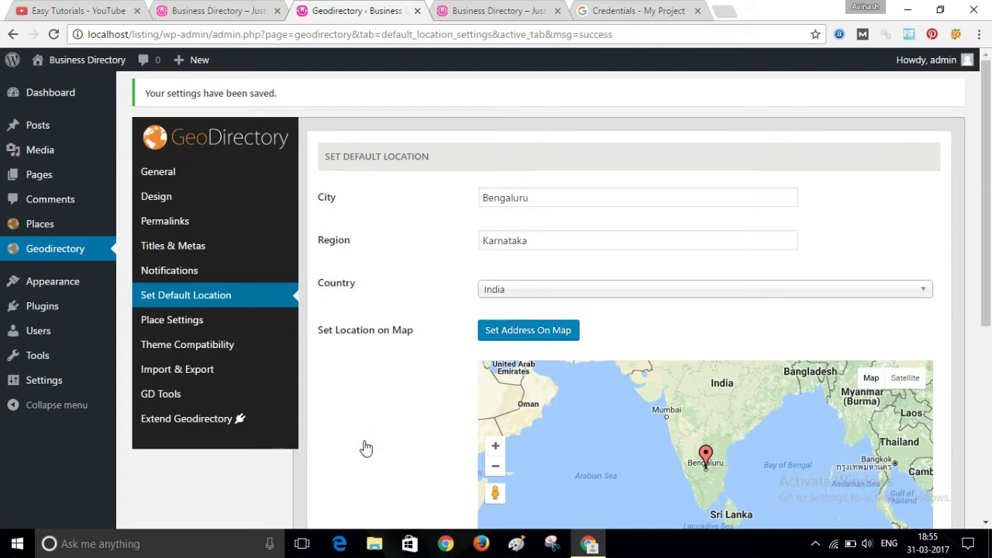
{"action": "mouse_move", "coordinate": [31, 379]}
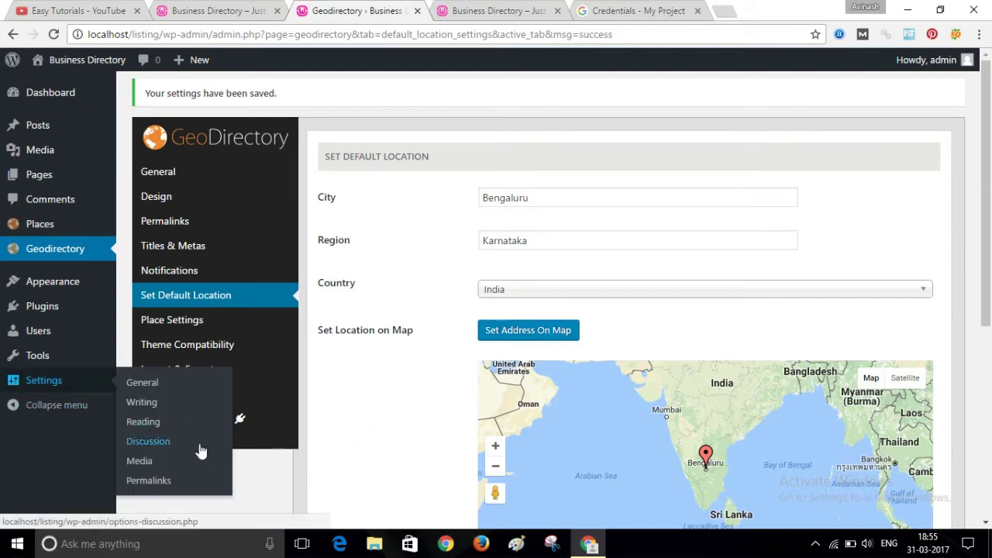
- Switch the permalink structure to Post name and save the change
{"action": "left_click", "coordinate": [144, 482]}
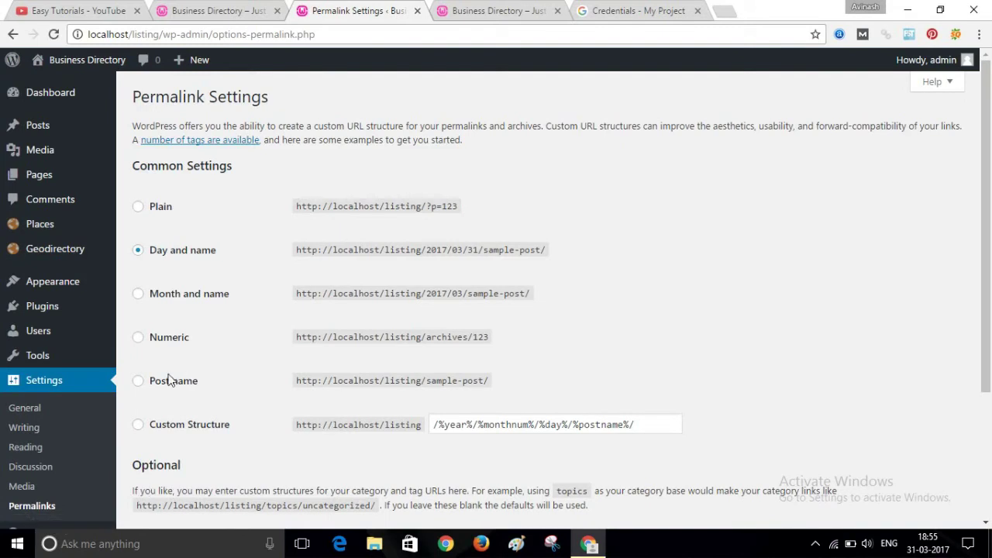
{"action": "left_click", "coordinate": [138, 380]}
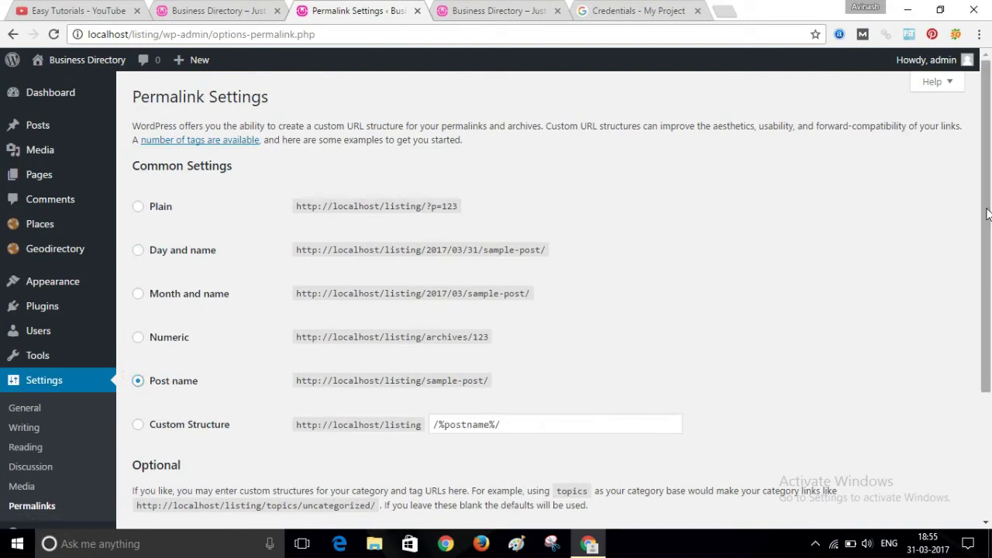
{"action": "left_click_drag", "start_coordinate": [988, 214], "coordinate": [988, 340]}
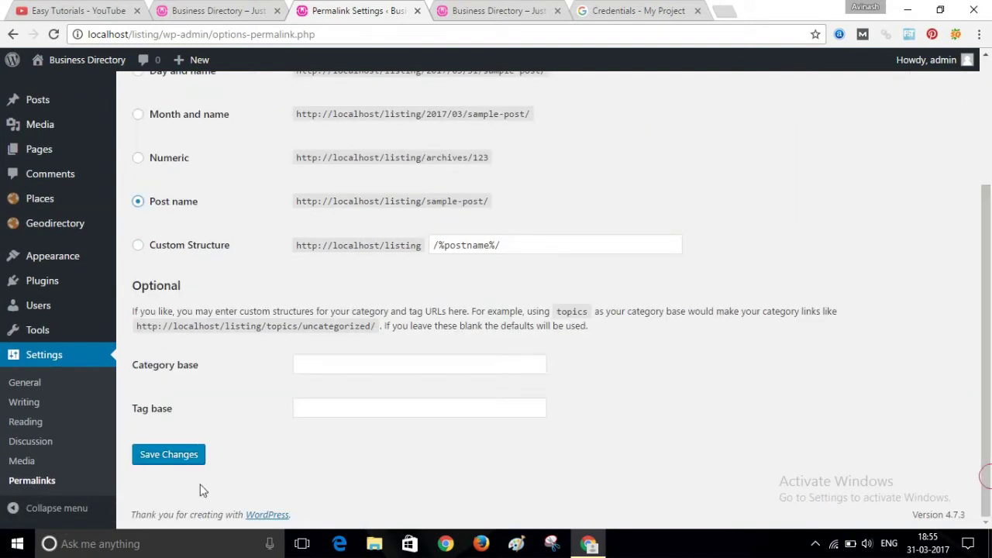
{"action": "left_click", "coordinate": [155, 456]}
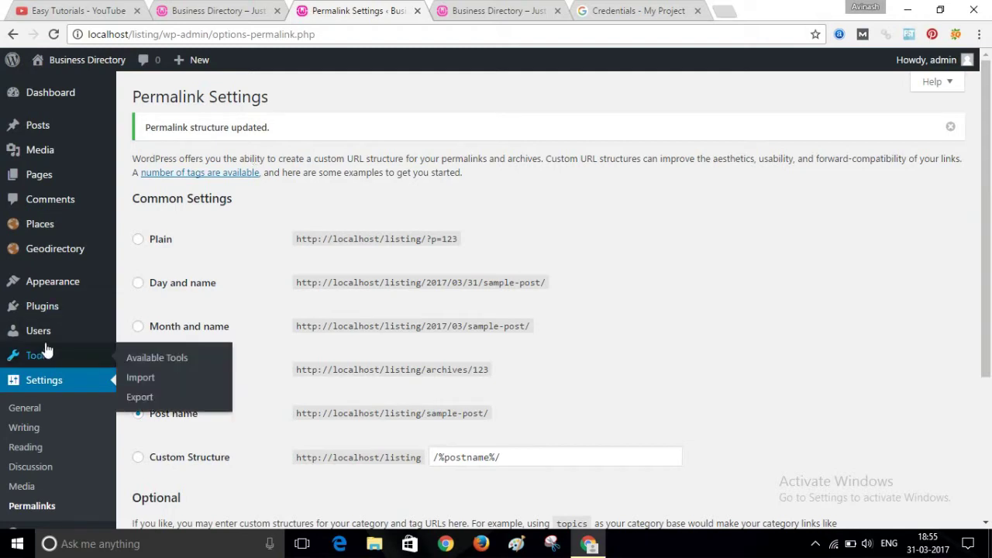
{"action": "mouse_move", "coordinate": [46, 344]}
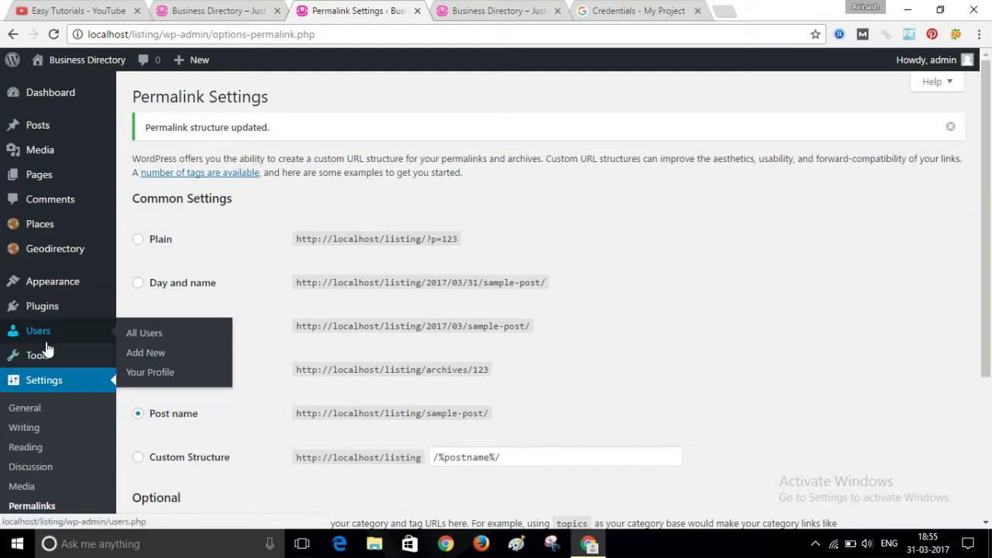
- Insert GeoDirectory's 30 dummy Places listings from the Dummy Data tab until it reaches 100%
{"action": "left_click", "coordinate": [66, 256]}
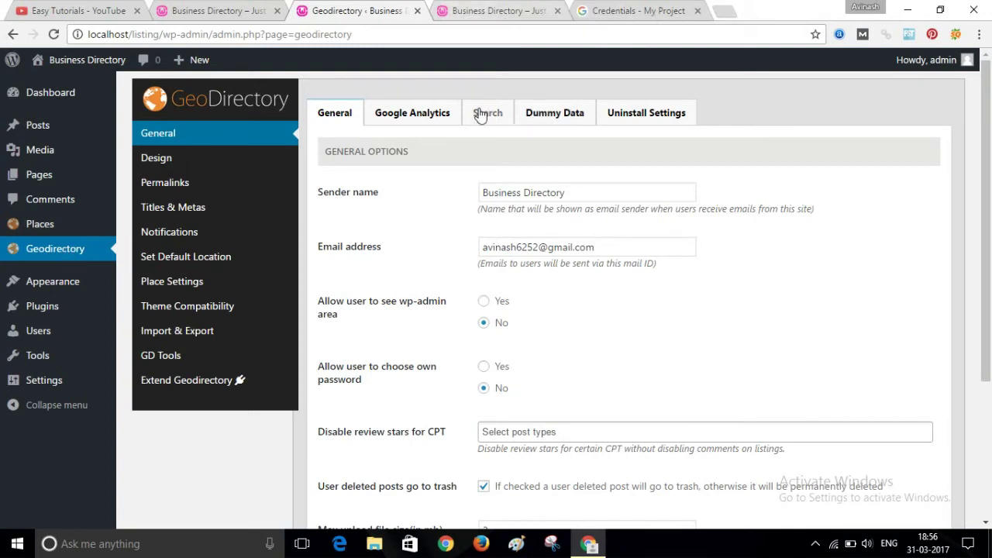
{"action": "left_click", "coordinate": [566, 122]}
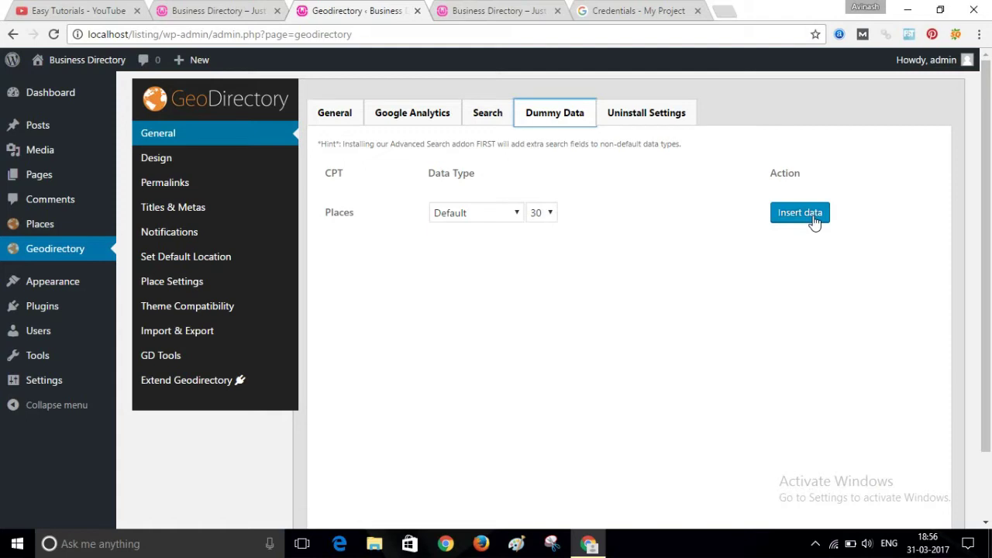
{"action": "left_click", "coordinate": [814, 221]}
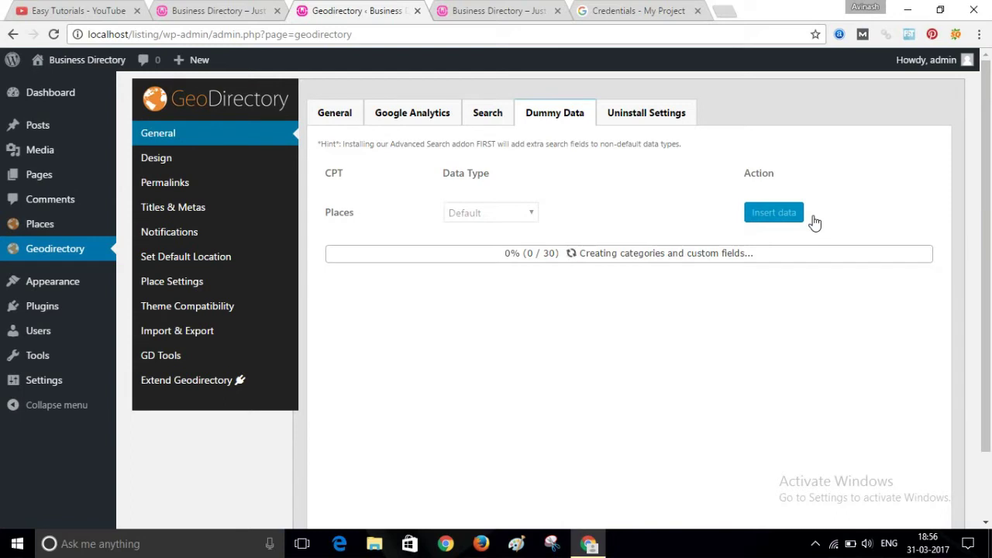
{"action": "right_click", "coordinate": [823, 477]}
{"action": "left_click", "coordinate": [886, 432]}
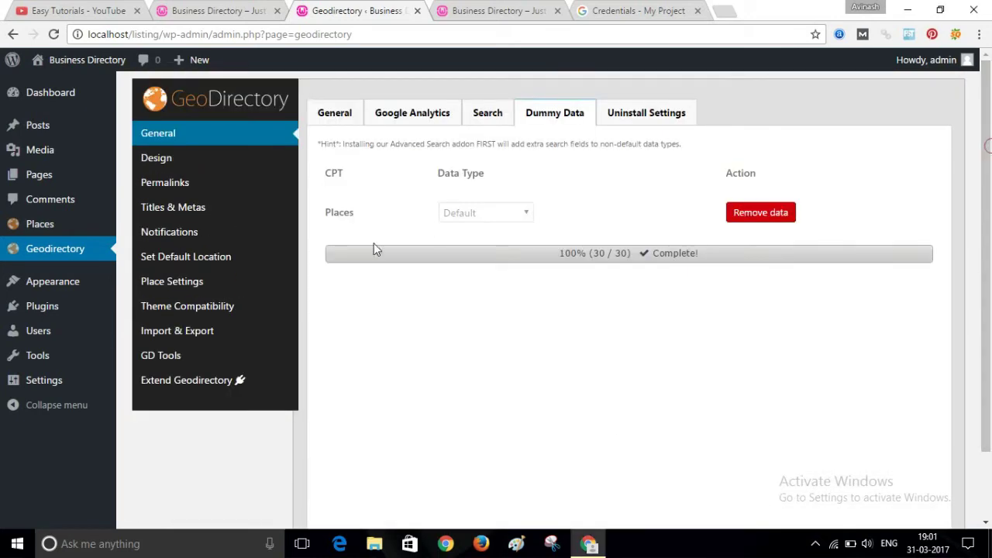
{"action": "mouse_move", "coordinate": [46, 230]}
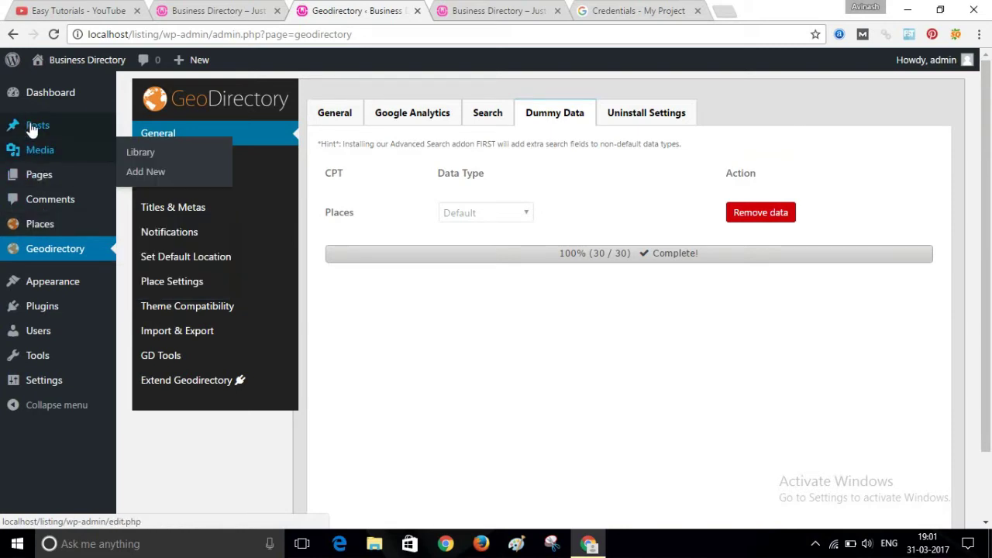
- Review the 30 Places listings, then view the seven Place Categories such as Hotels and Restaurants
{"action": "left_click", "coordinate": [43, 224]}
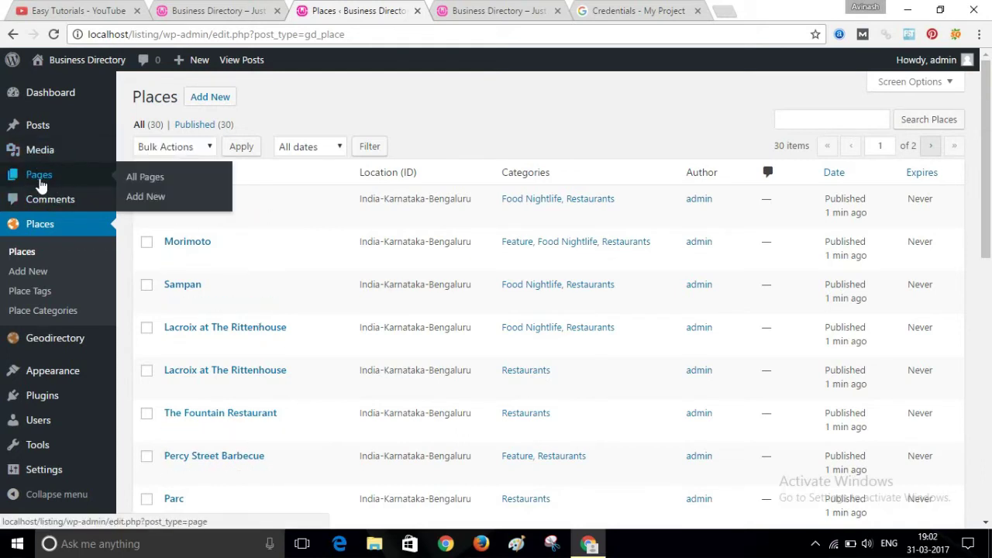
{"action": "left_click", "coordinate": [34, 312]}
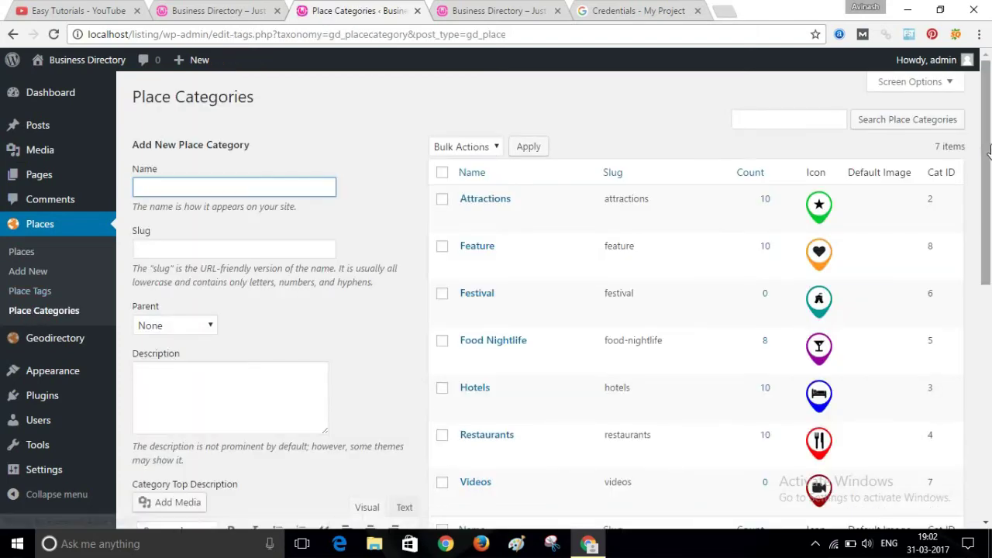
{"action": "left_click_drag", "start_coordinate": [987, 145], "coordinate": [988, 54]}
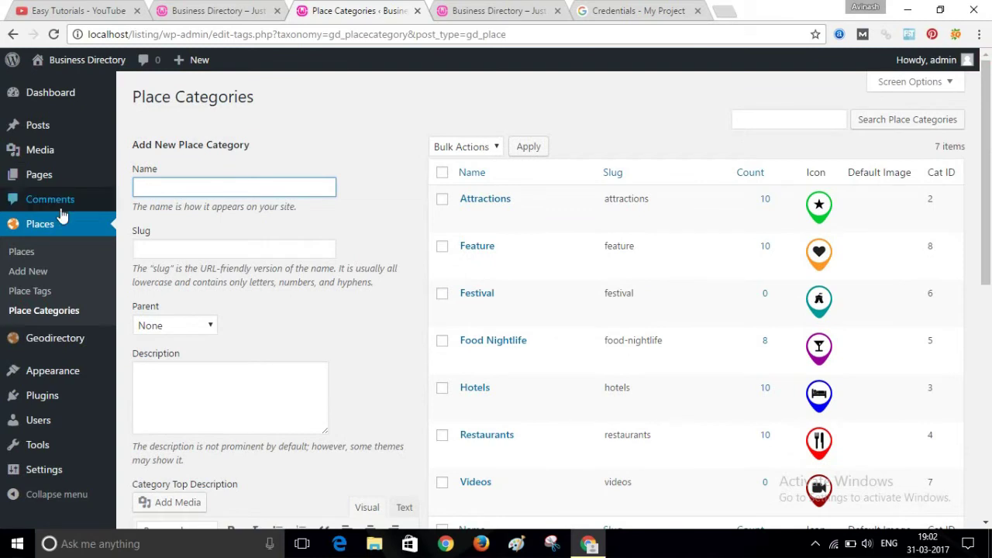
{"action": "mouse_move", "coordinate": [36, 136]}
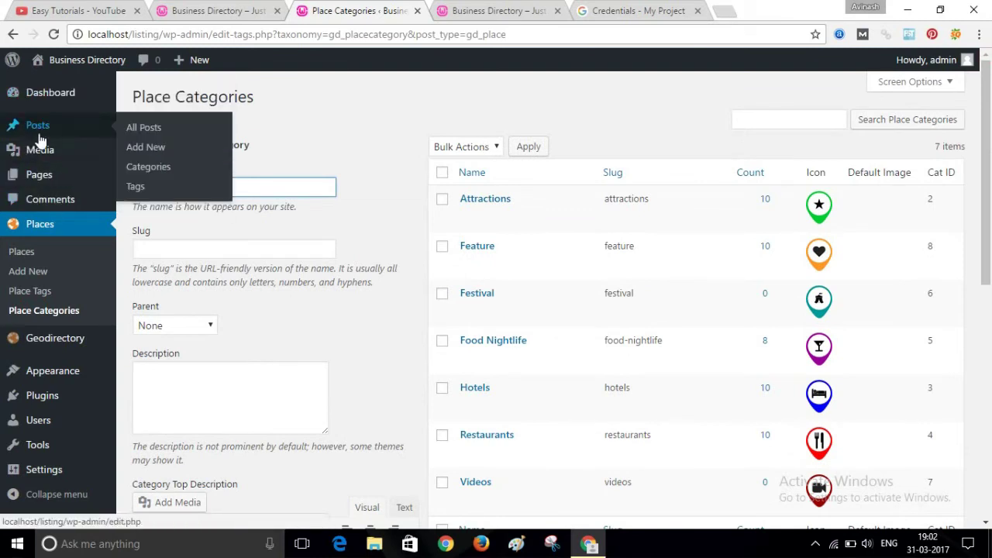
{"action": "mouse_move", "coordinate": [40, 186]}
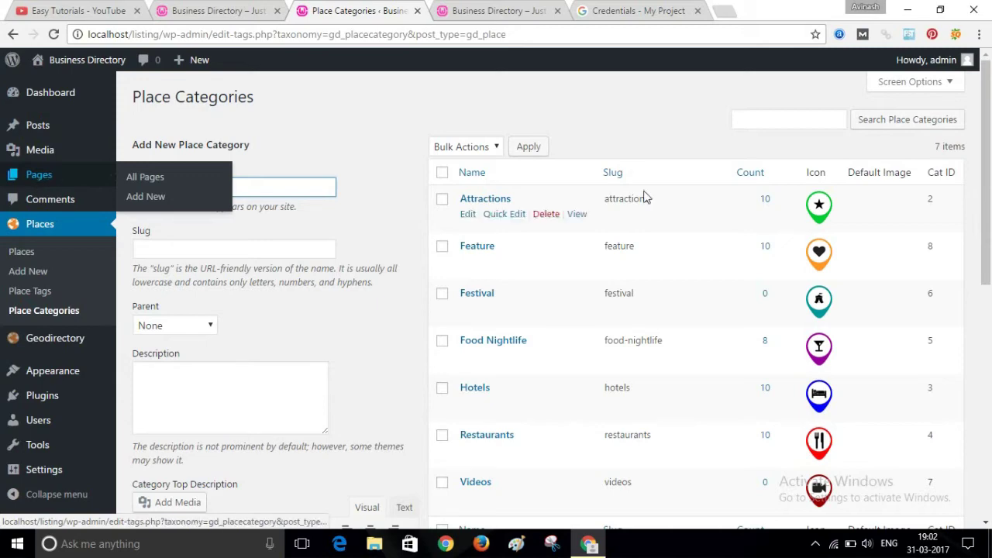
{"action": "left_click_drag", "start_coordinate": [988, 124], "coordinate": [989, 353]}
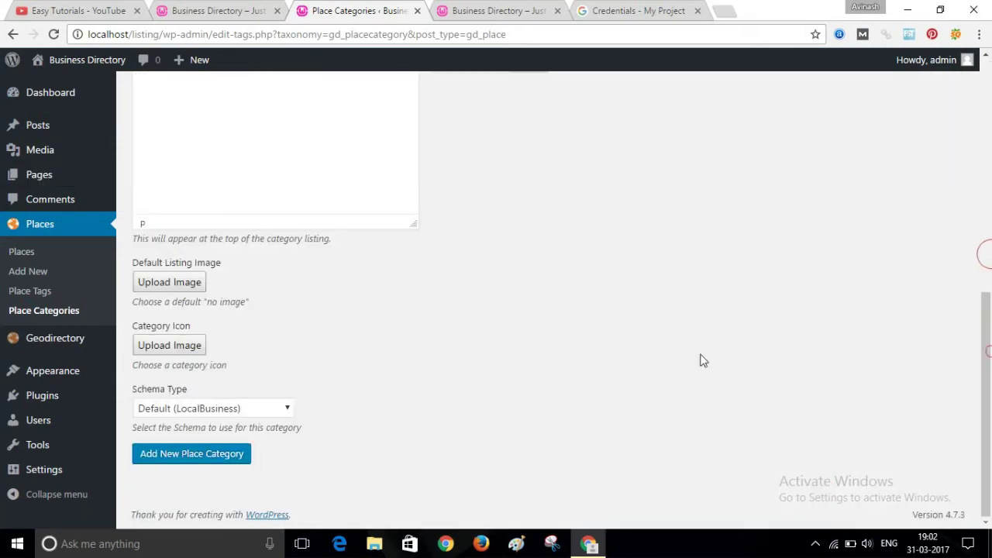
{"action": "mouse_move", "coordinate": [60, 479]}
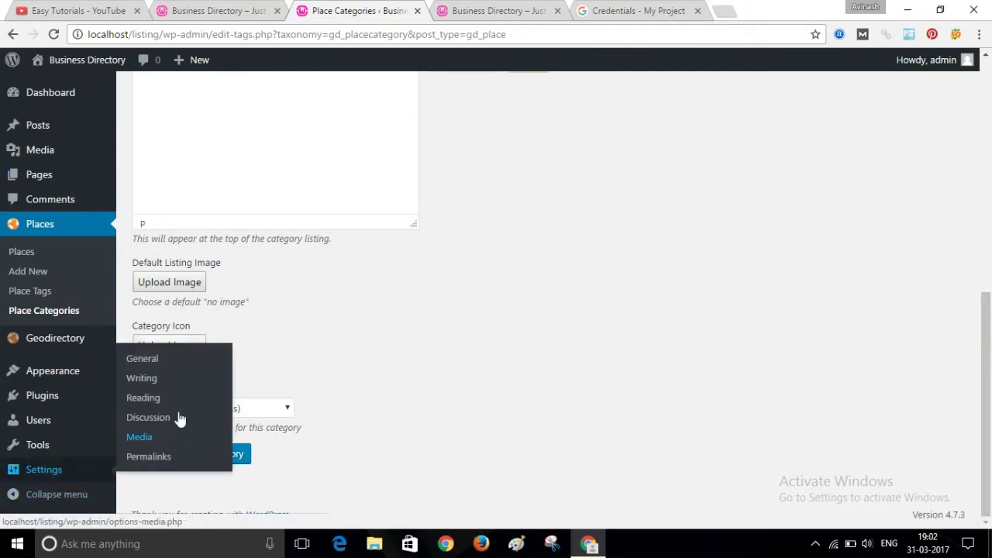
- Set the front page to the static GD Home page and save the Reading settings
{"action": "left_click", "coordinate": [142, 402]}
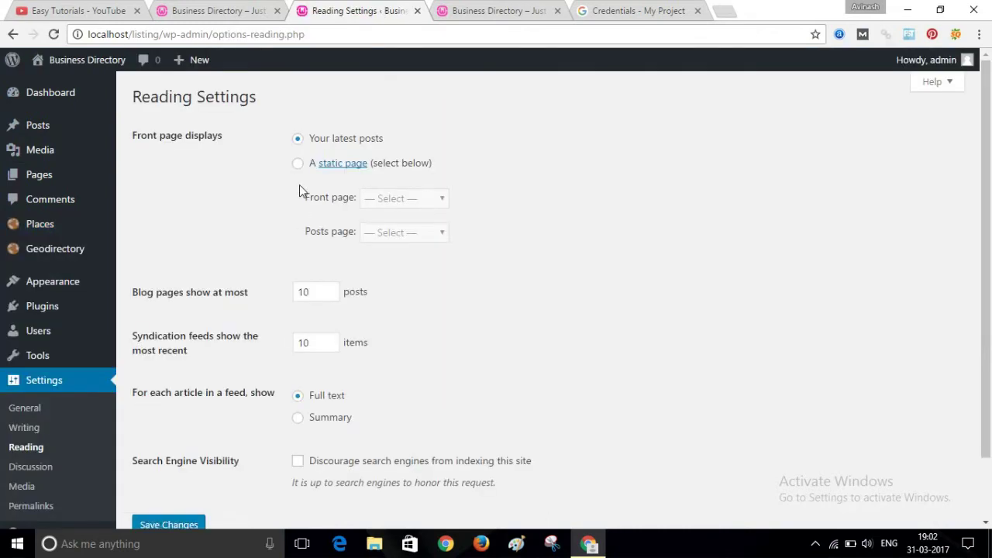
{"action": "left_click", "coordinate": [298, 163]}
{"action": "left_click", "coordinate": [412, 198]}
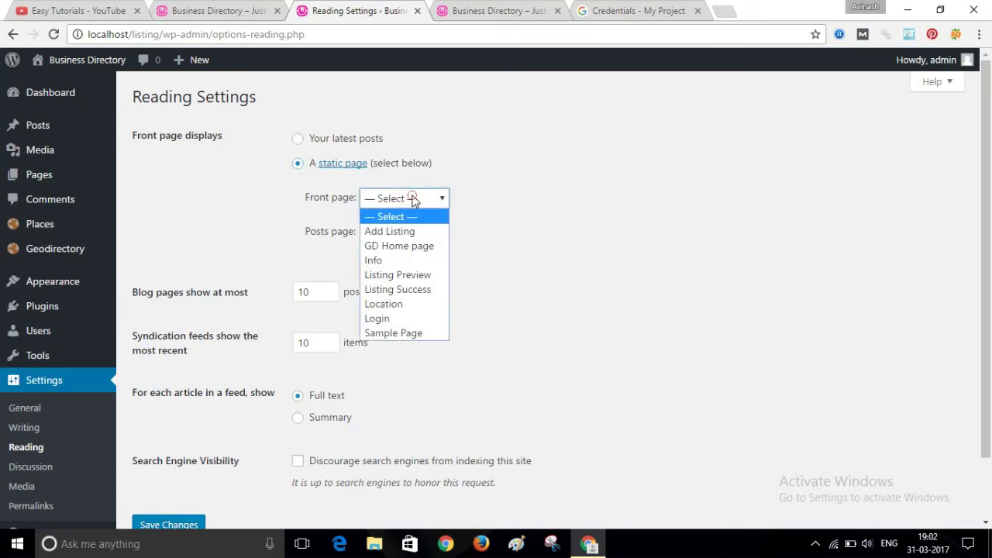
{"action": "left_click", "coordinate": [385, 251]}
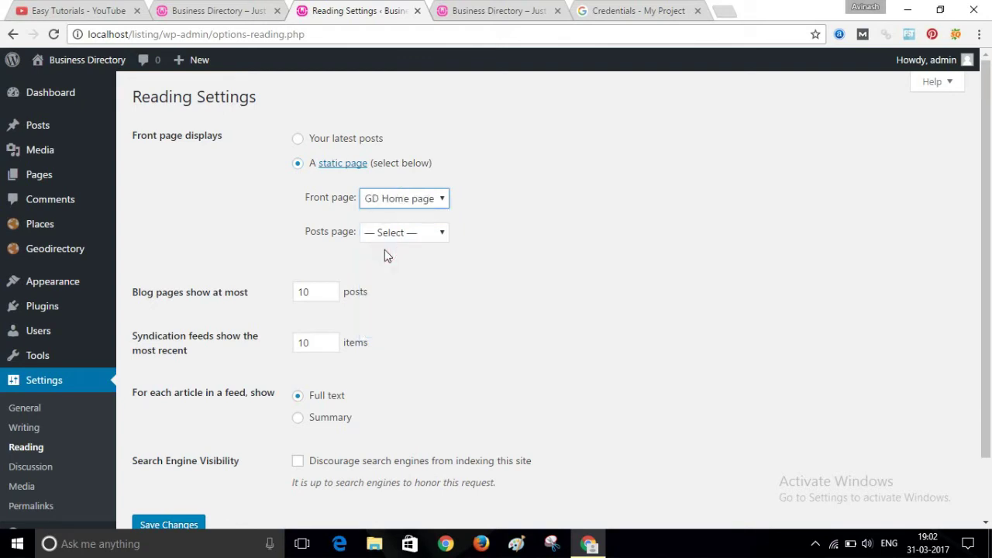
{"action": "left_click", "coordinate": [178, 525]}
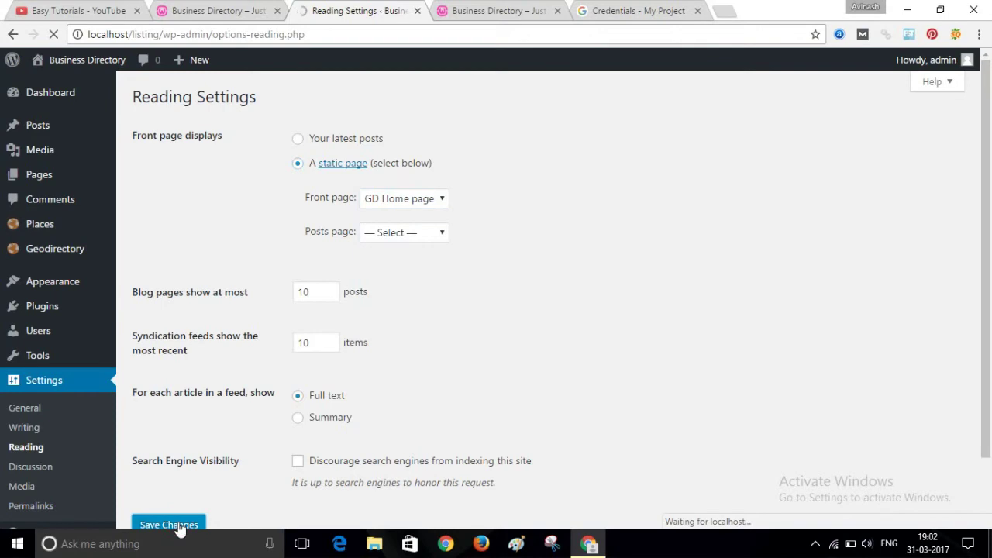
{"action": "left_click", "coordinate": [503, 8]}
{"action": "left_click", "coordinate": [383, 35]}
{"action": "key", "text": "Return"}
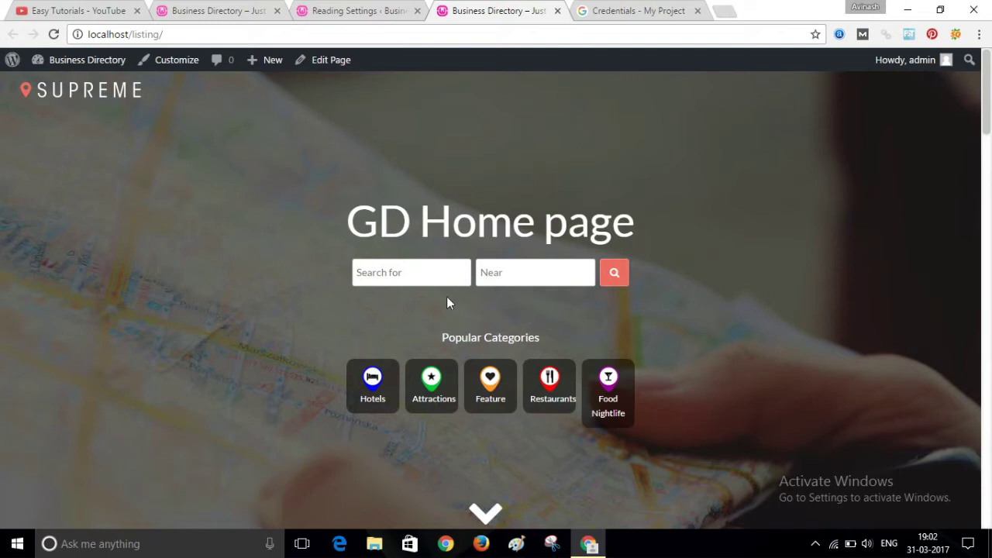
{"action": "left_click_drag", "start_coordinate": [990, 96], "coordinate": [990, 247]}
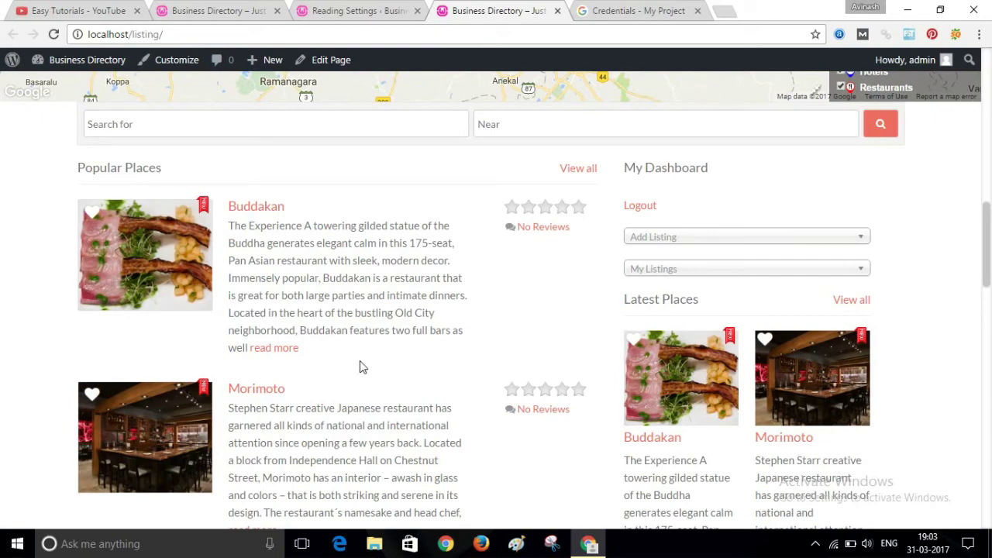
{"action": "left_click_drag", "start_coordinate": [989, 221], "coordinate": [990, 109]}
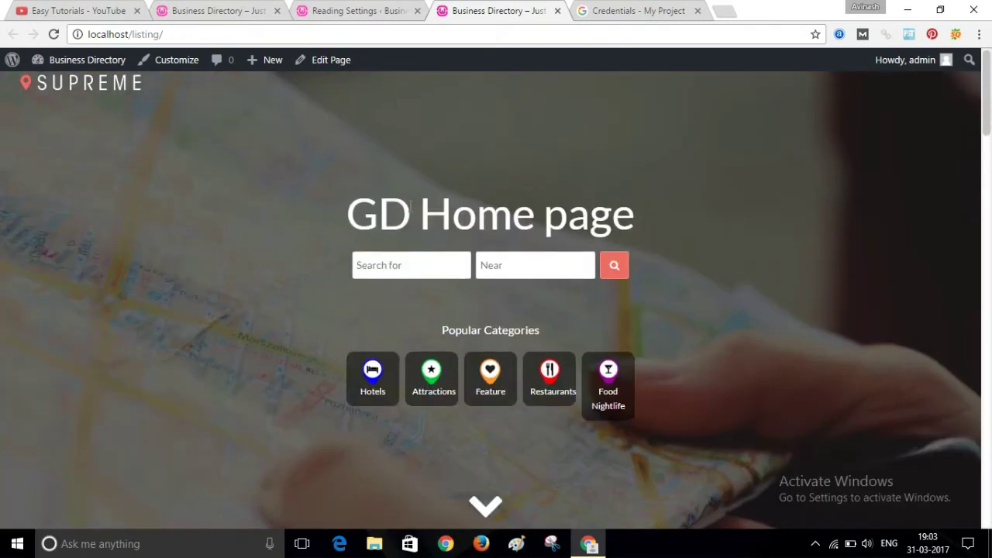
{"action": "left_click_drag", "start_coordinate": [349, 214], "coordinate": [684, 214]}
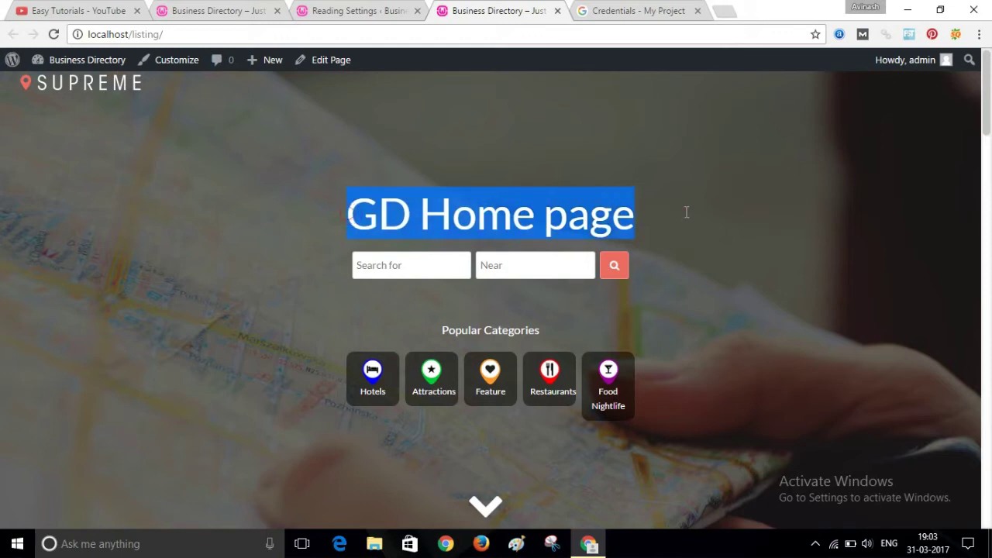
{"action": "left_click", "coordinate": [686, 212]}
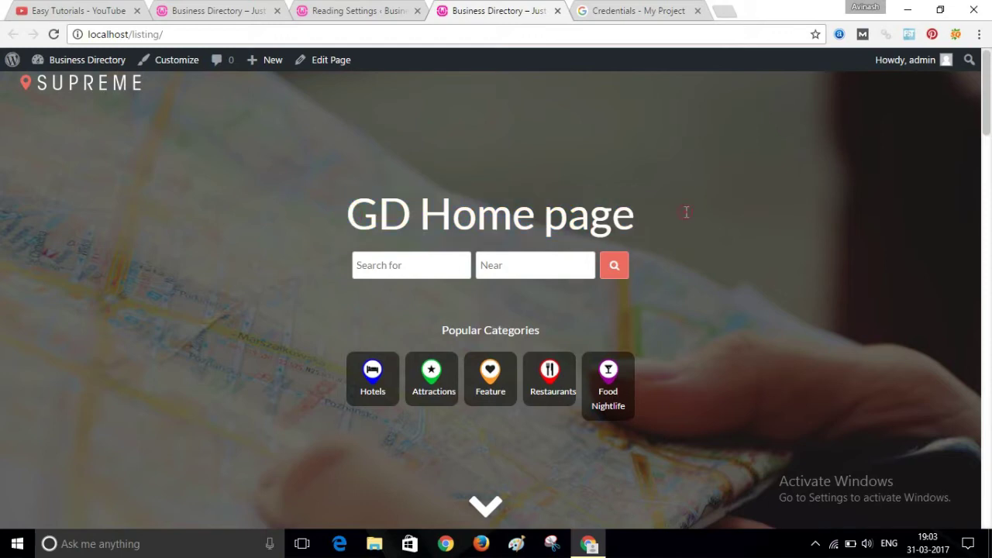
- Retitle the GD Home page to 'Explore Your City' and update the page
{"action": "left_click", "coordinate": [353, 6]}
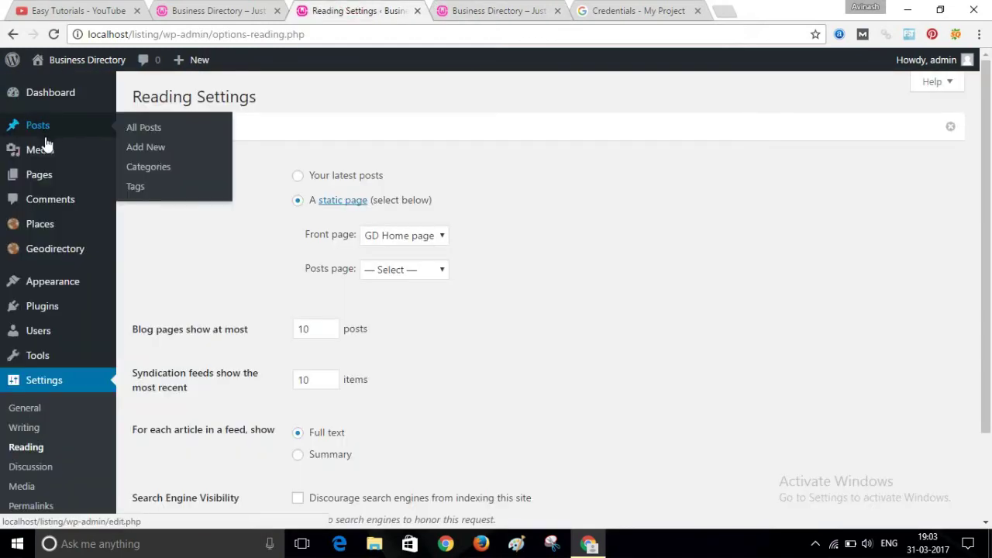
{"action": "left_click", "coordinate": [46, 183]}
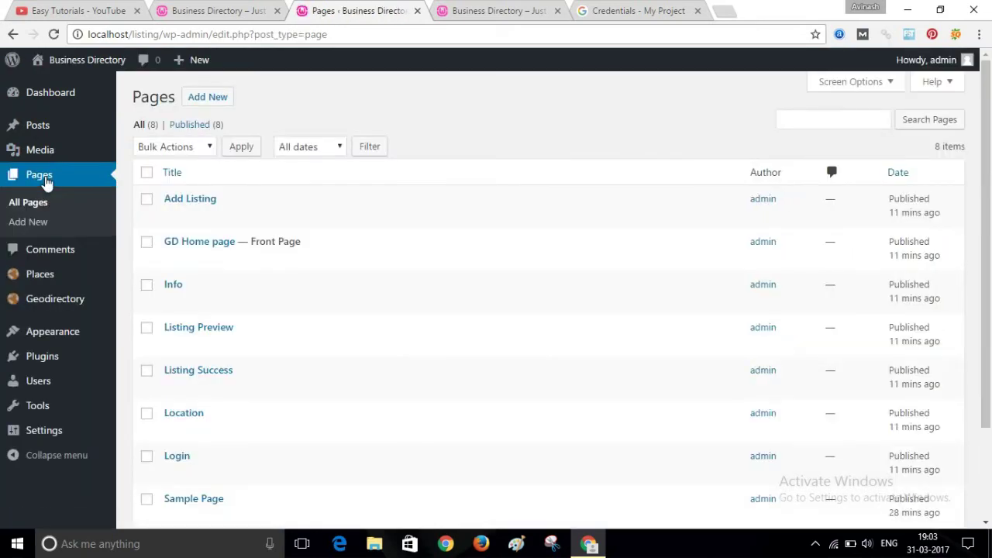
{"action": "left_click", "coordinate": [190, 243]}
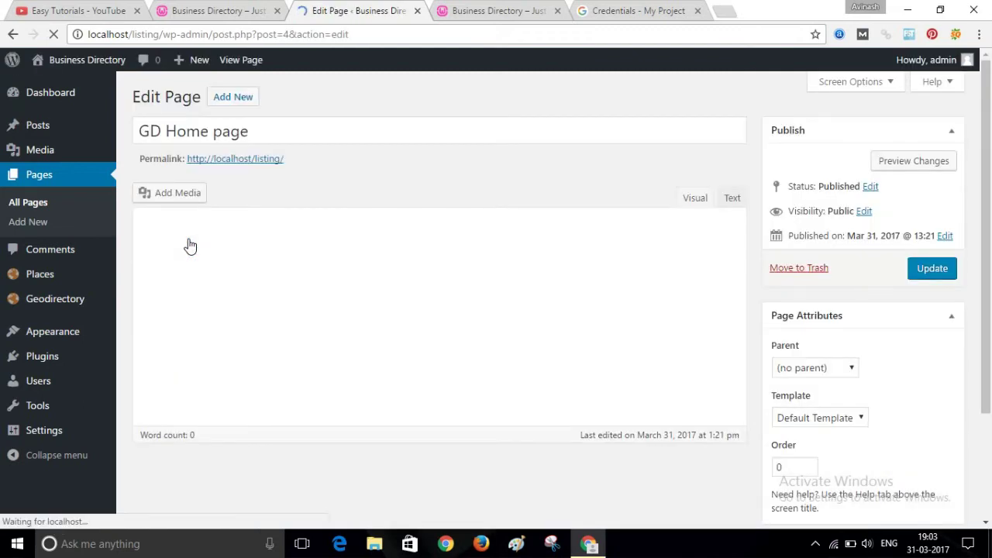
{"action": "triple_click", "coordinate": [241, 122]}
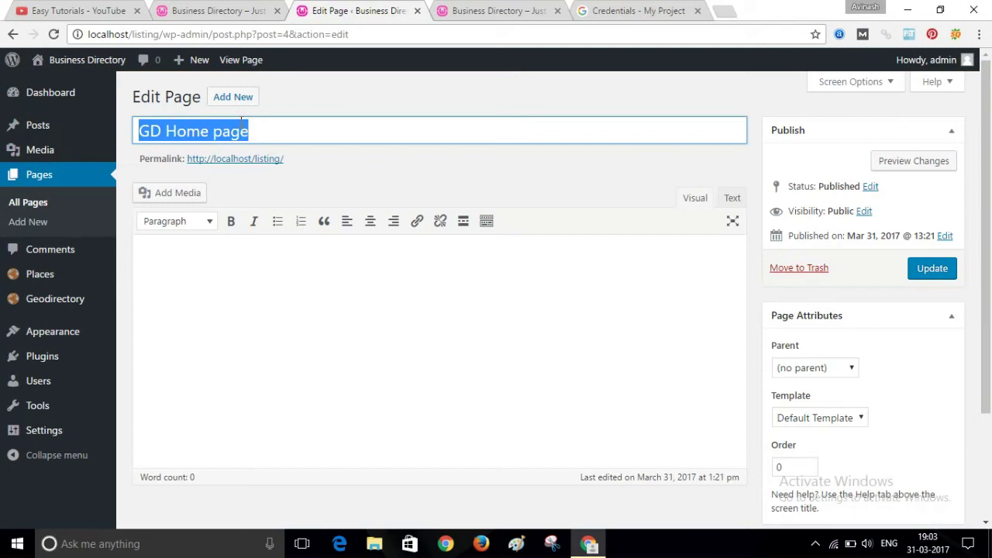
{"action": "type", "text": "Ex"}
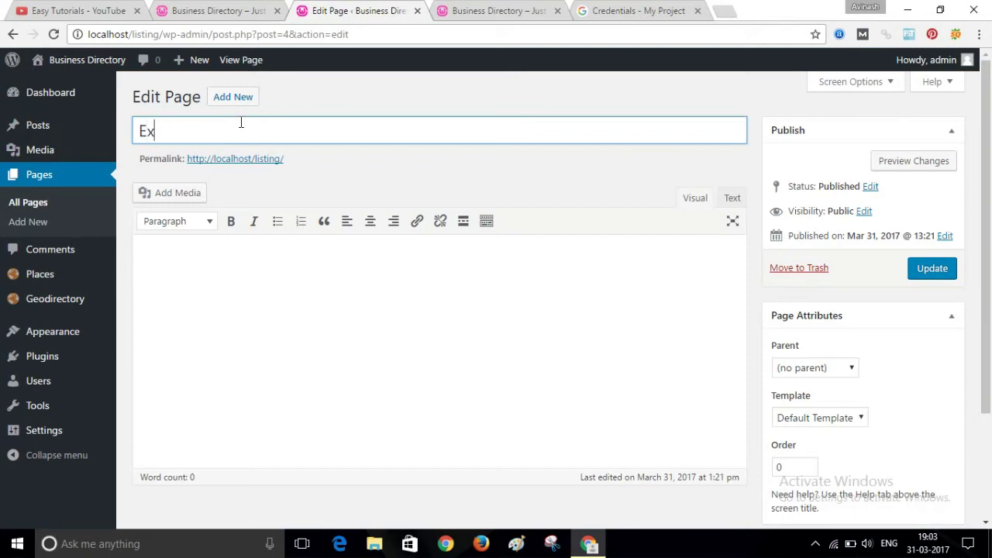
{"action": "type", "text": "plore Your"}
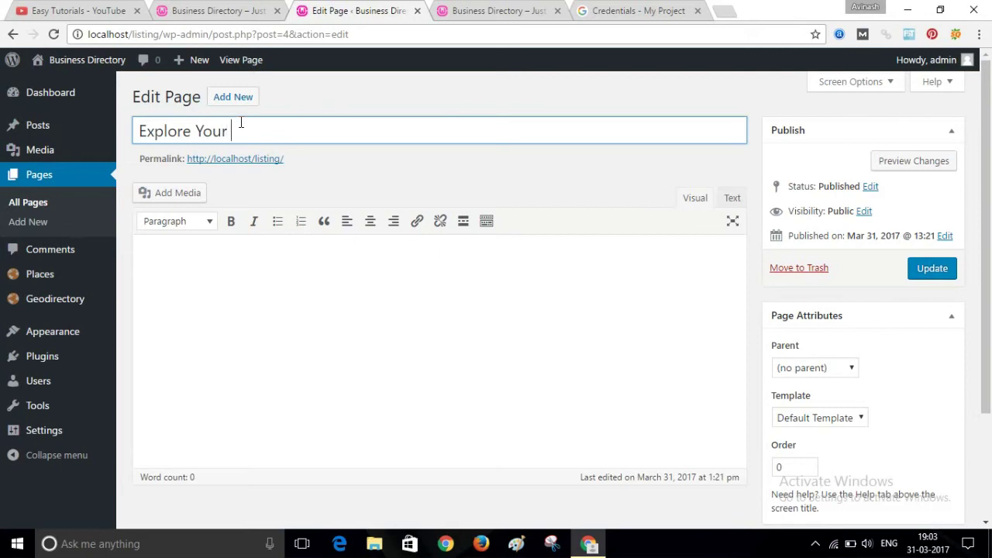
{"action": "type", "text": " City"}
{"action": "left_click", "coordinate": [939, 276]}
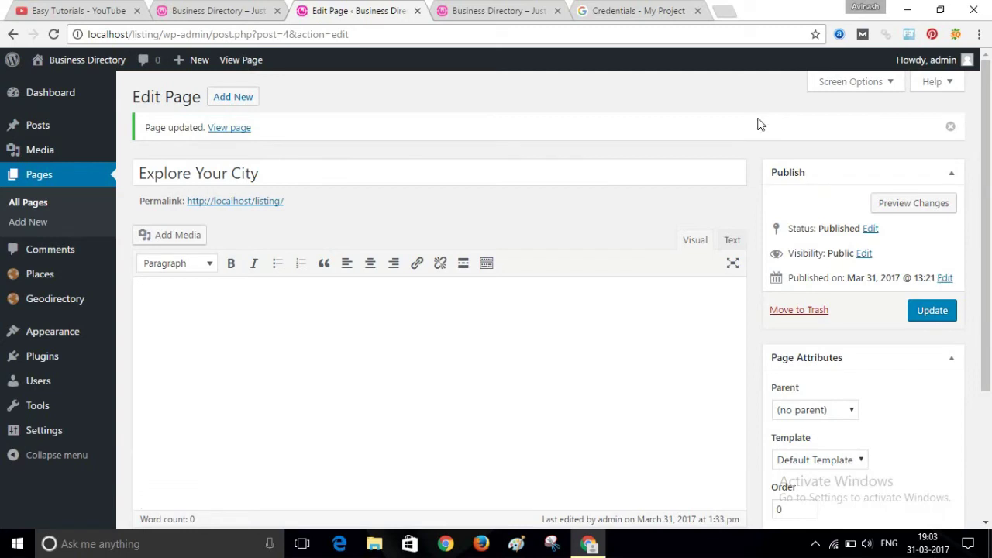
- Reload the live front page to show the 'Explore Your City' heading
{"action": "left_click", "coordinate": [535, 10]}
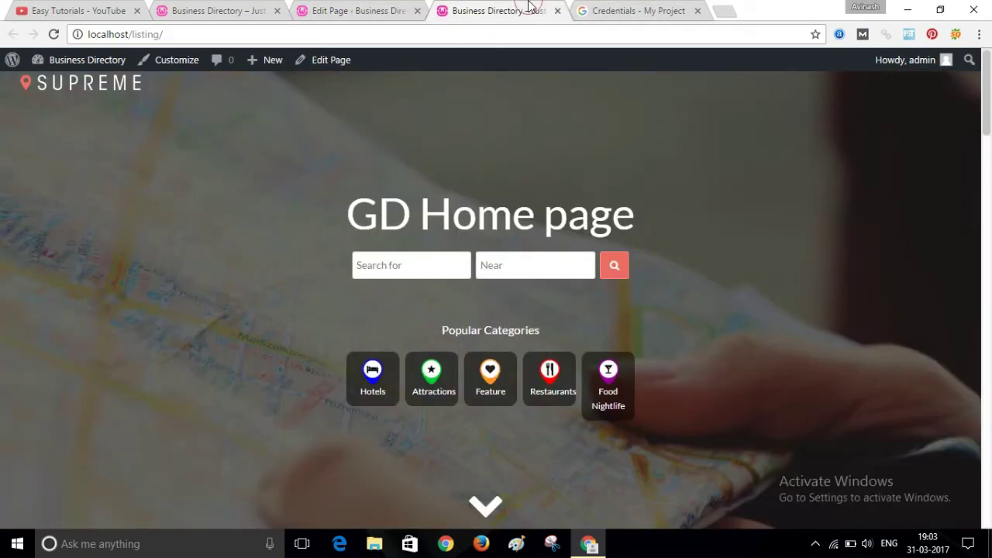
{"action": "left_click", "coordinate": [500, 34]}
{"action": "key", "text": "Return"}
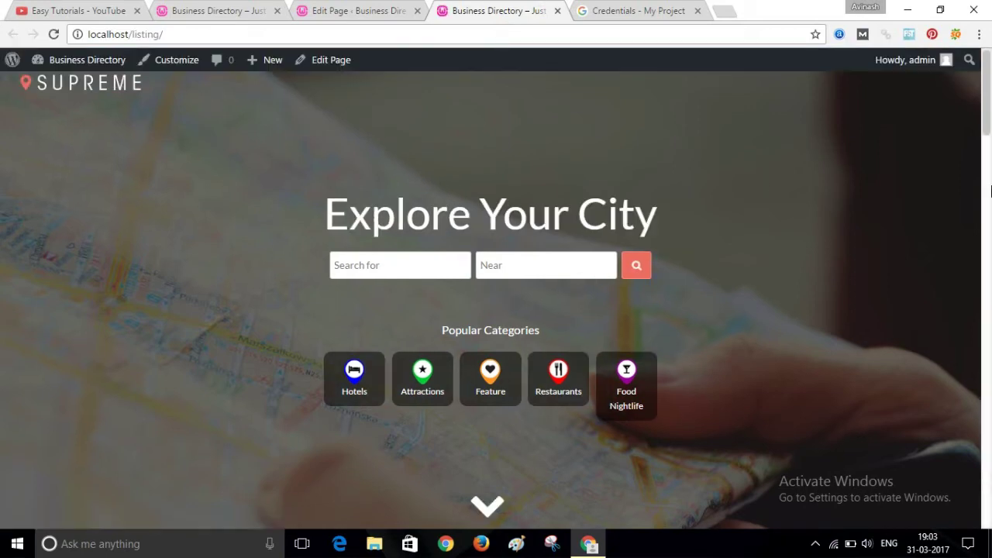
{"action": "mouse_move", "coordinate": [990, 104]}
{"action": "left_mouse_down"}
{"action": "mouse_move", "coordinate": [990, 143]}
{"action": "mouse_move", "coordinate": [989, 96]}
{"action": "left_mouse_up"}
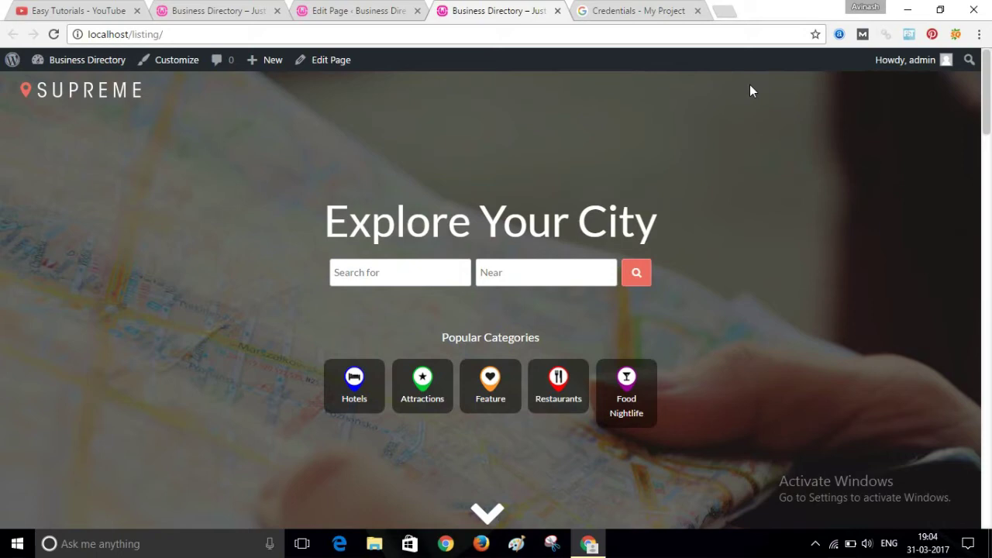
- Open the Customizer's Header > Logo setting and bring up the Select Image media library
{"action": "left_click", "coordinate": [335, 9]}
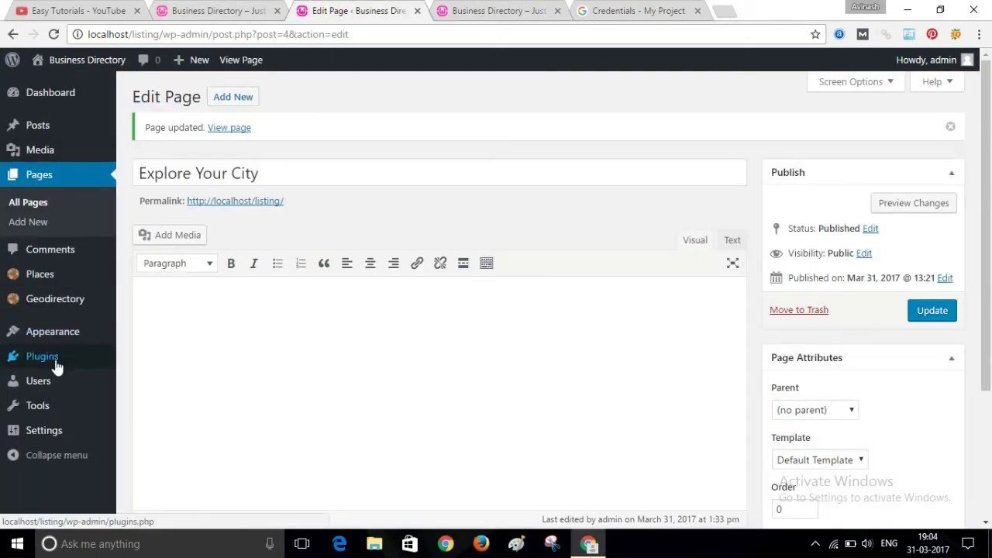
{"action": "mouse_move", "coordinate": [52, 341]}
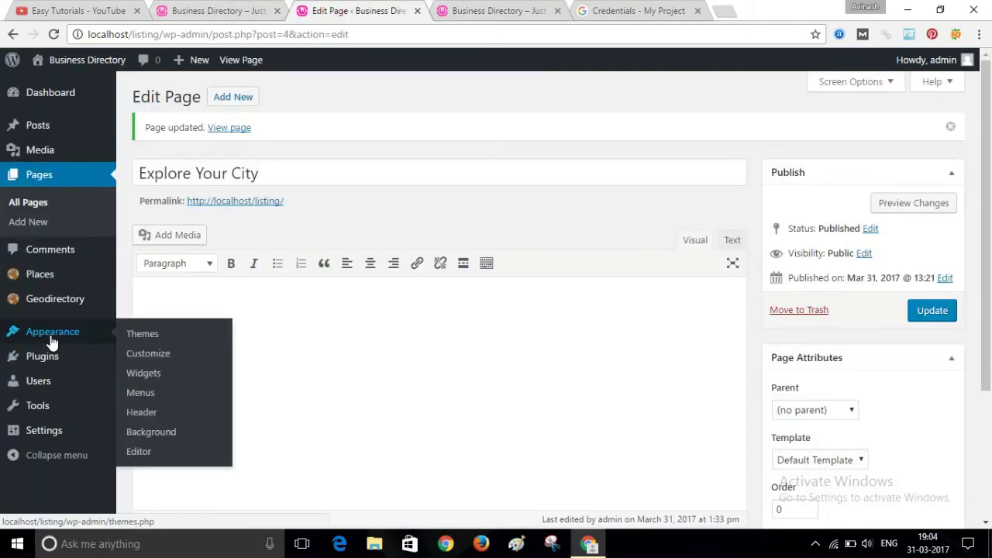
{"action": "left_click", "coordinate": [141, 361]}
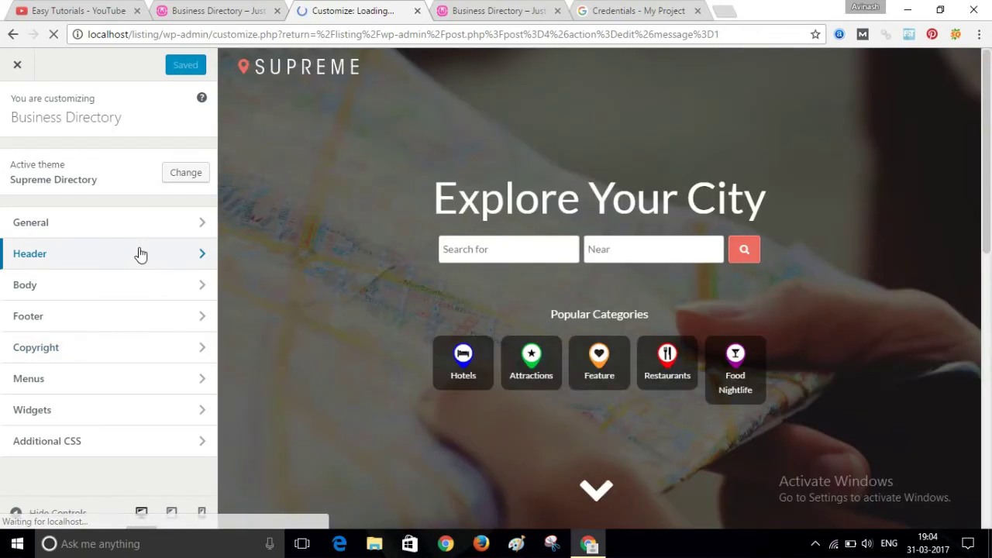
{"action": "left_click", "coordinate": [139, 253]}
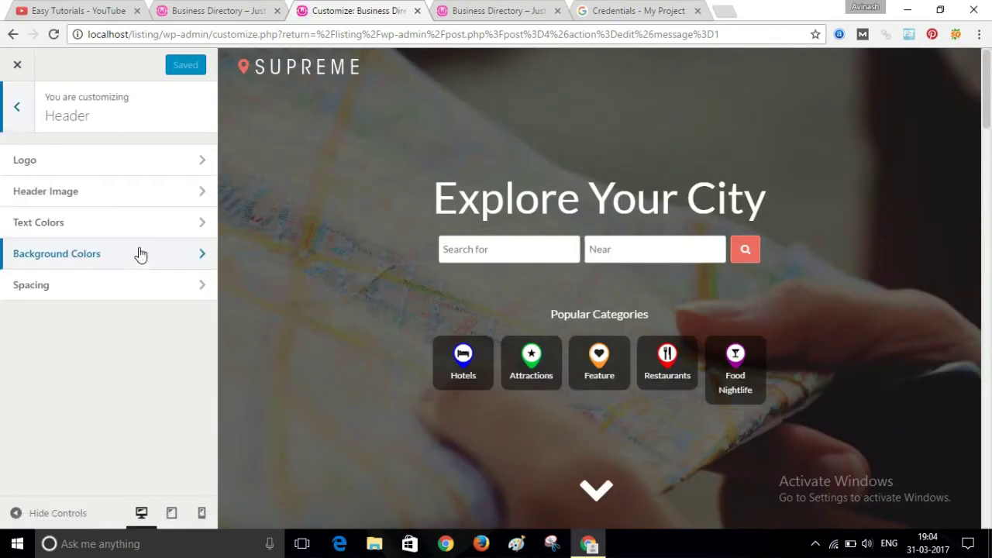
{"action": "left_click", "coordinate": [45, 162]}
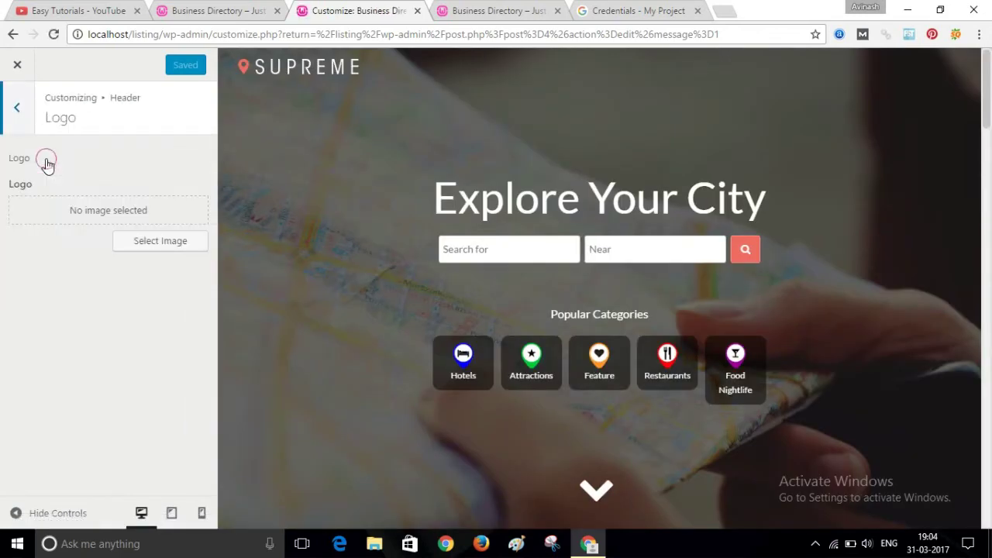
{"action": "left_click", "coordinate": [147, 247]}
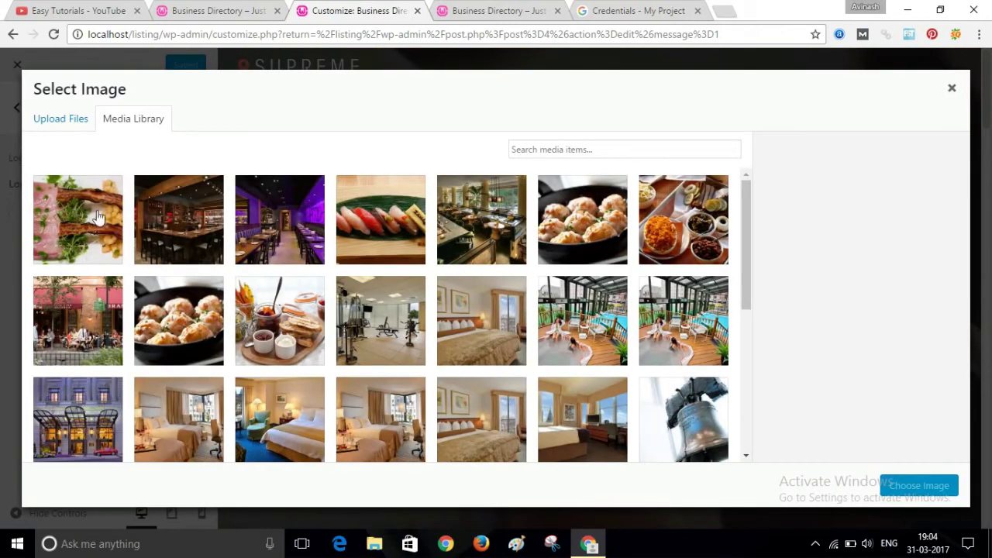
- Start a new image upload and browse the Downloads folder for the logo file
{"action": "left_click", "coordinate": [73, 130]}
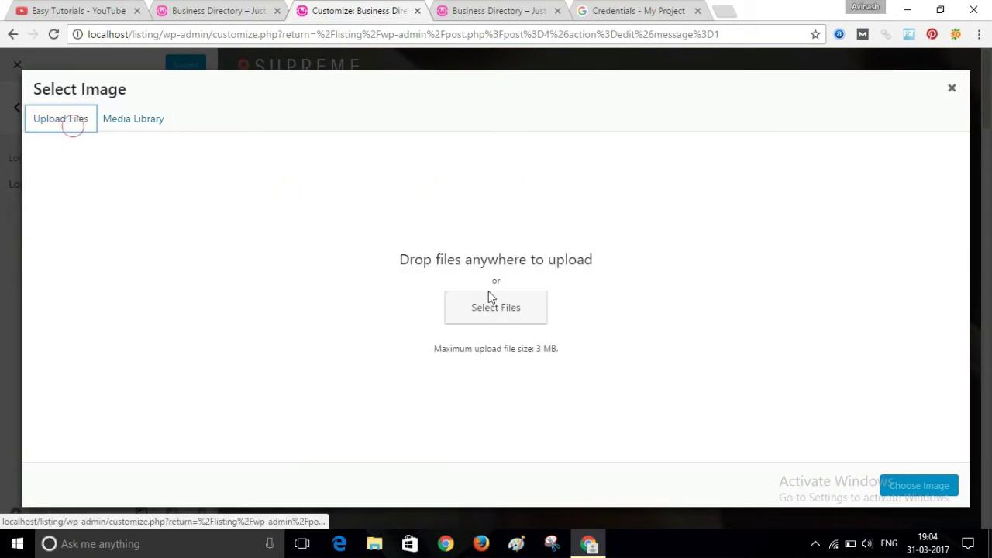
{"action": "left_click", "coordinate": [496, 309]}
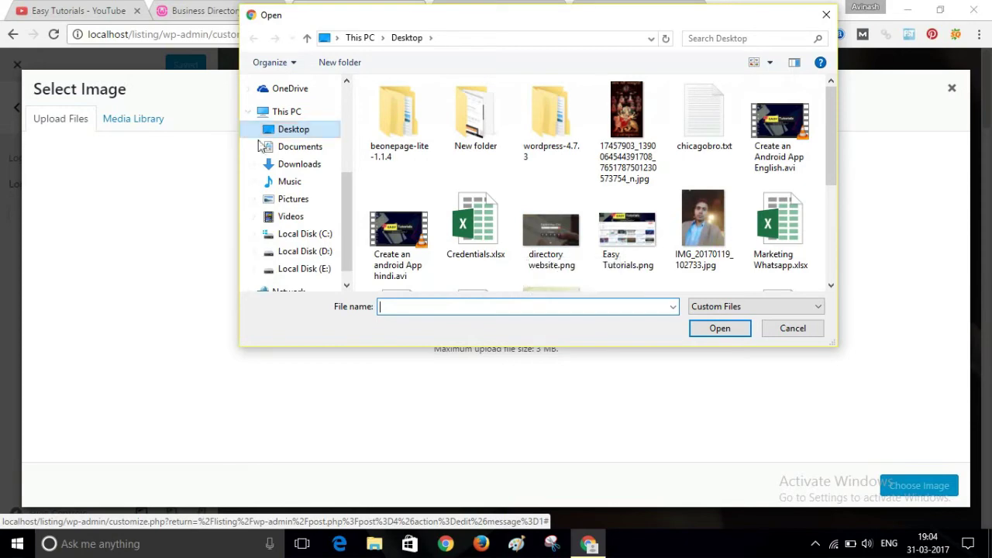
{"action": "left_click", "coordinate": [284, 164]}
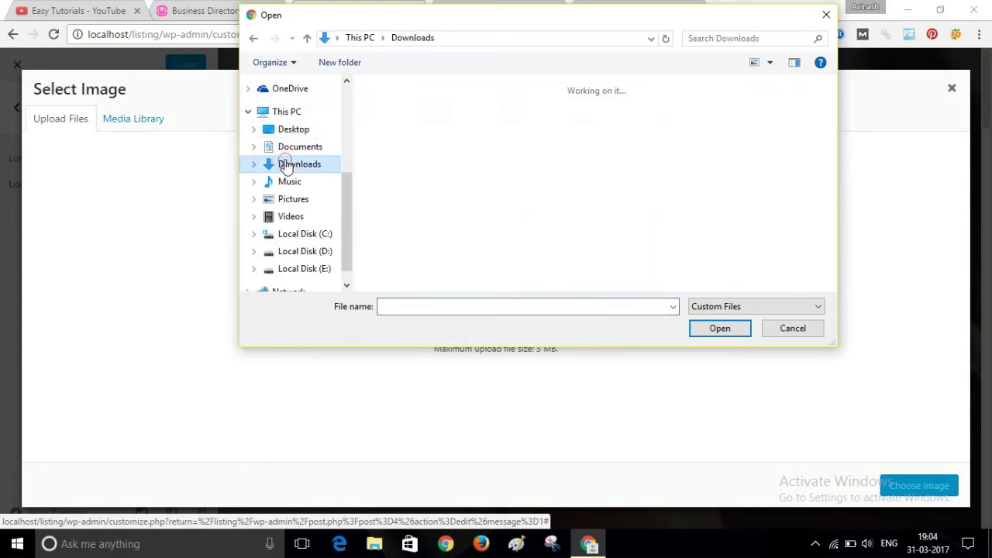
{"action": "left_click", "coordinate": [560, 166]}
{"action": "scroll", "coordinate": [560, 186], "scroll_direction": "down", "scroll_amount": 5}
{"action": "left_click", "coordinate": [586, 248]}
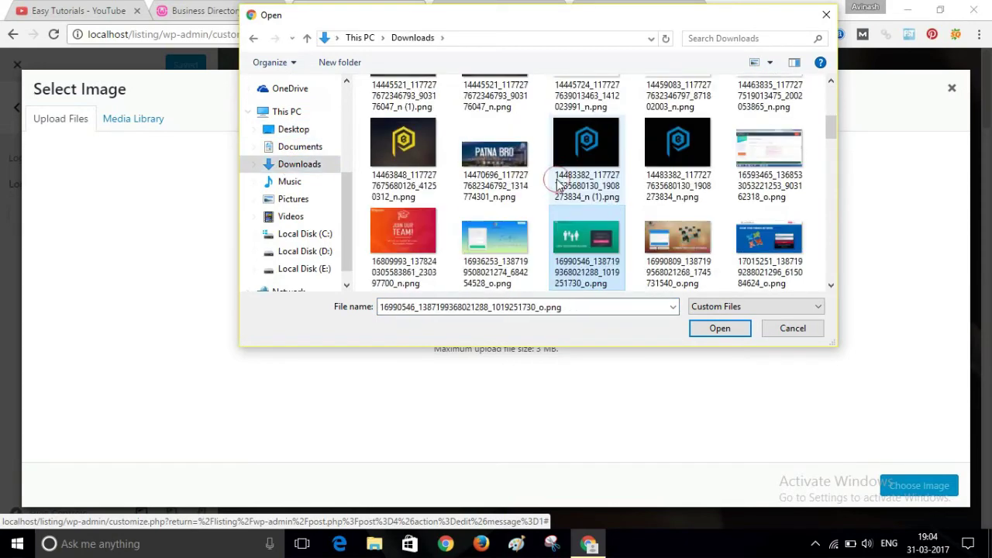
- Upload Logomakr_7kK2U2.png and choose it as the header logo
{"action": "key", "text": "Down"}
{"action": "key", "text": "Up"}
{"action": "key", "text": "Up"}
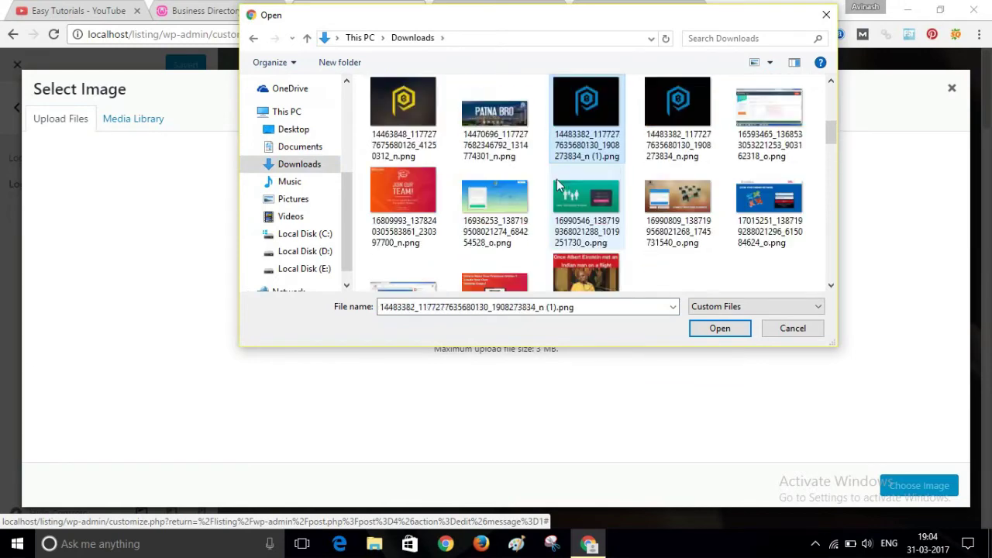
{"action": "key", "text": "Up"}
{"action": "key", "text": "Up"}
{"action": "key", "text": "Up"}
{"action": "key", "text": "Up"}
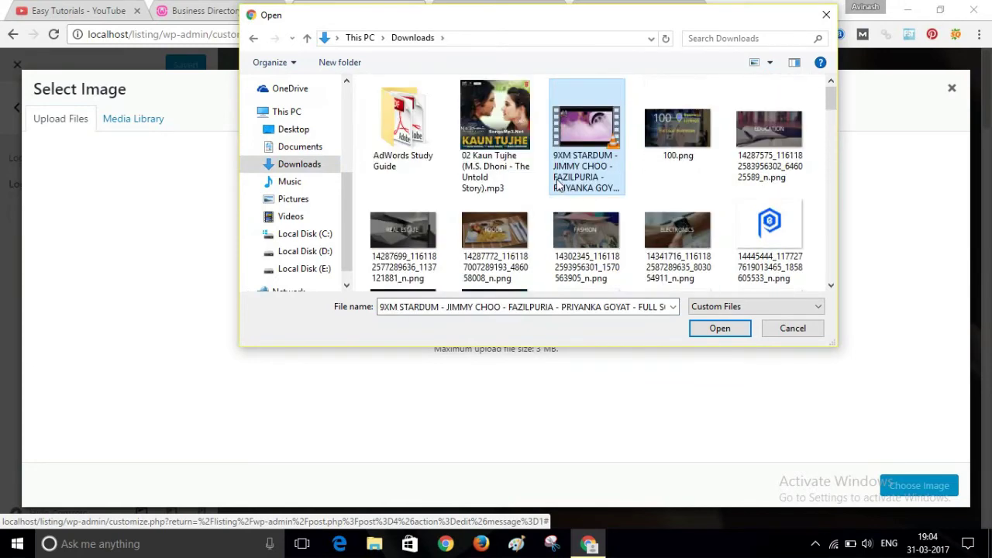
{"action": "key", "text": "Down"}
{"action": "key", "text": "Down"}
{"action": "key", "text": "Down"}
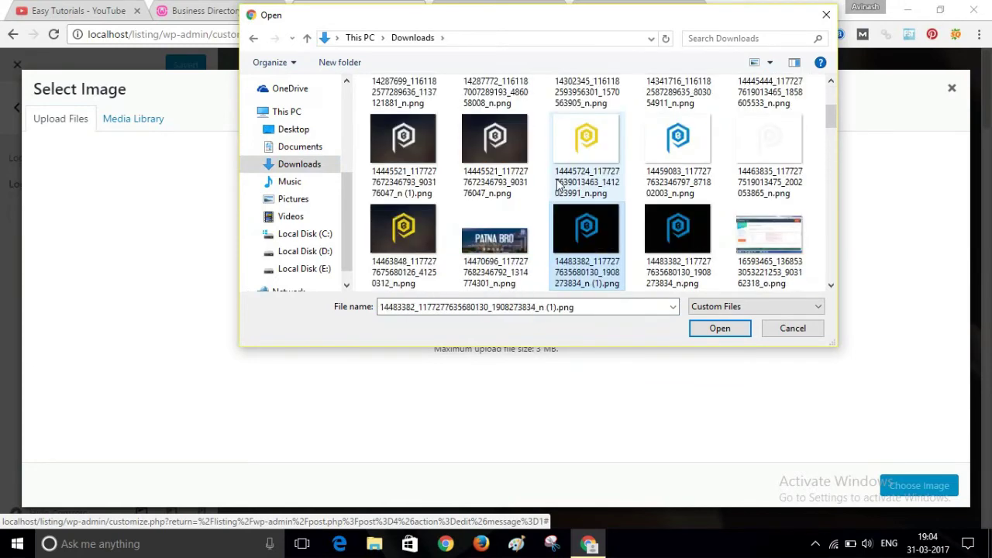
{"action": "key", "text": "Down"}
{"action": "key", "text": "Down"}
{"action": "key", "text": "Down"}
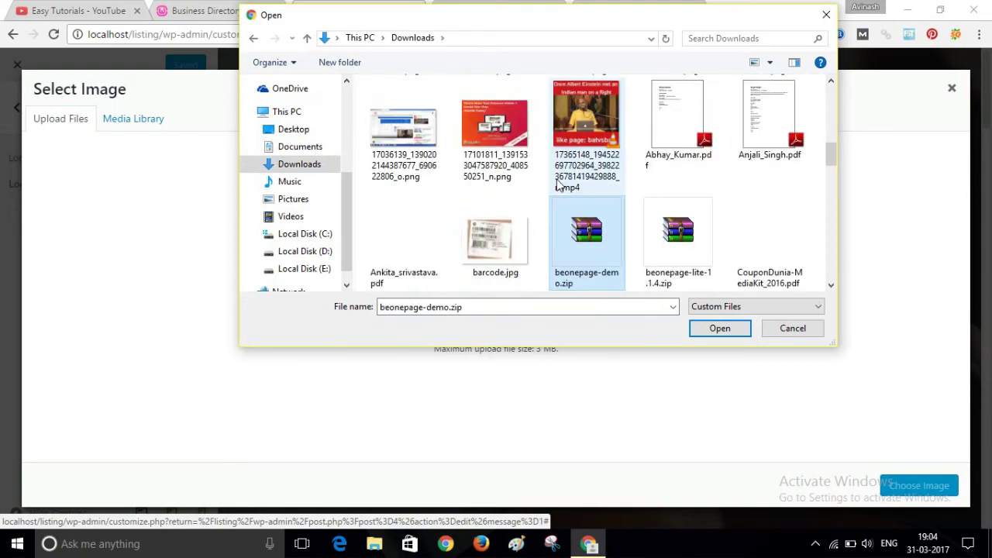
{"action": "key", "text": "Down"}
{"action": "key", "text": "Down"}
{"action": "key", "text": "Down"}
{"action": "key", "text": "Down"}
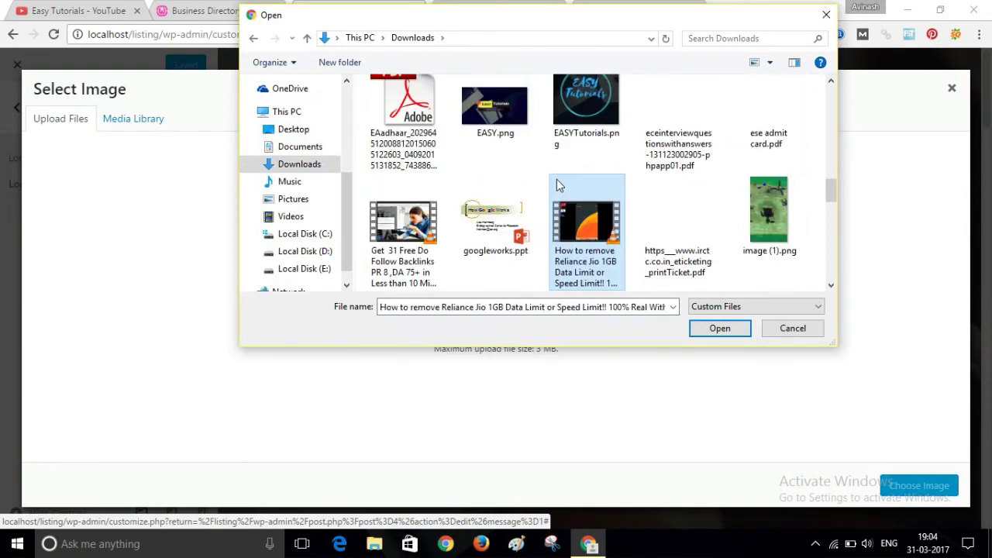
{"action": "key", "text": "Right"}
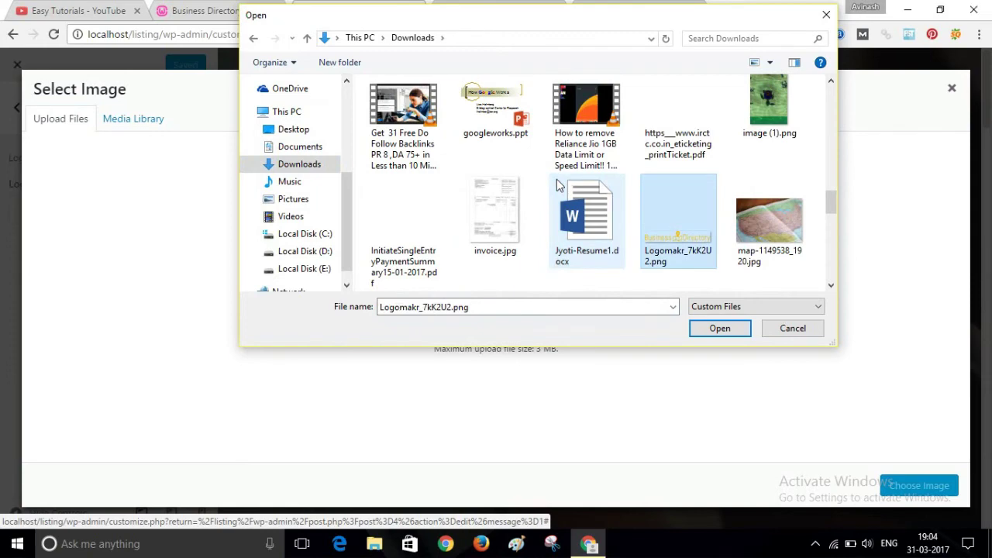
{"action": "key", "text": "Return"}
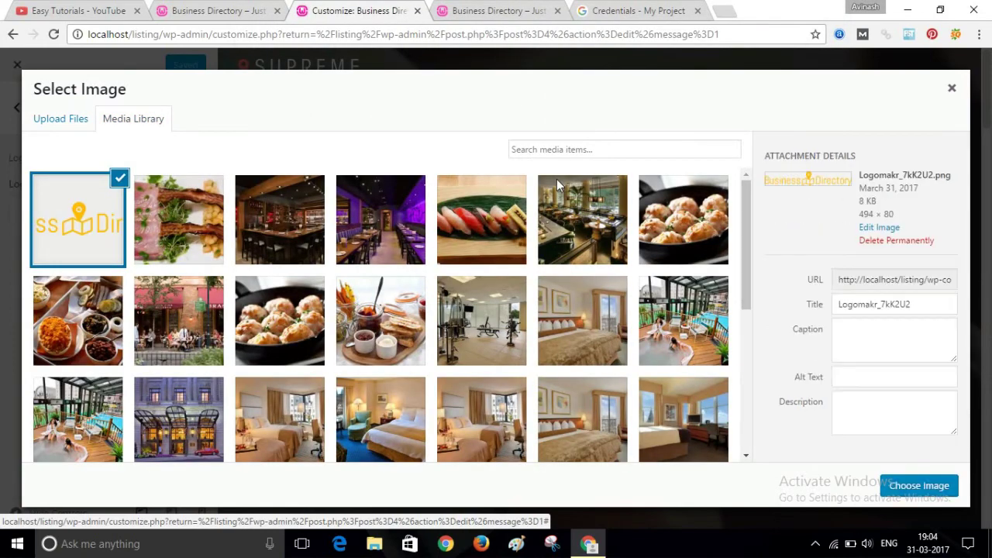
{"action": "left_click", "coordinate": [937, 486]}
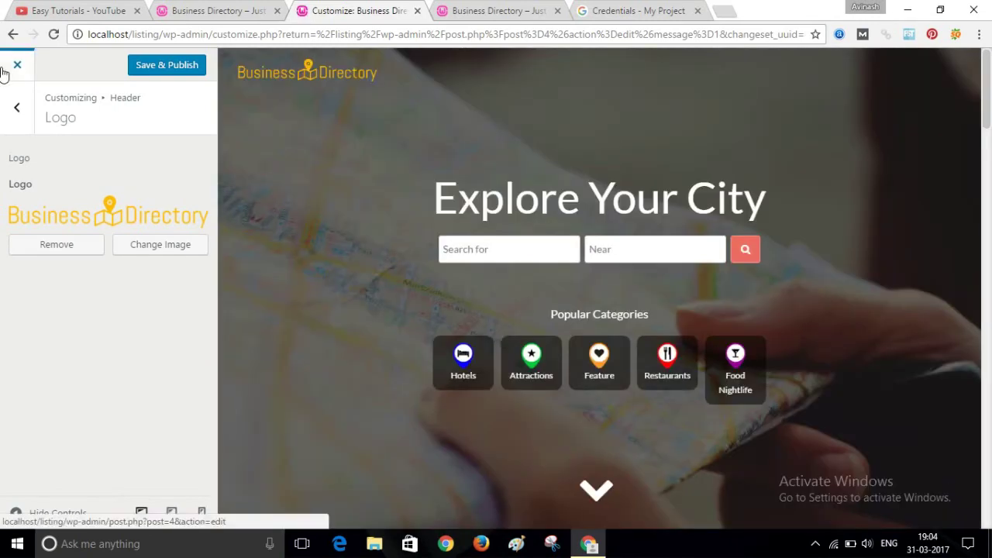
- Publish the logo and reload the live site to confirm the Business Directory header
{"action": "left_click", "coordinate": [150, 76]}
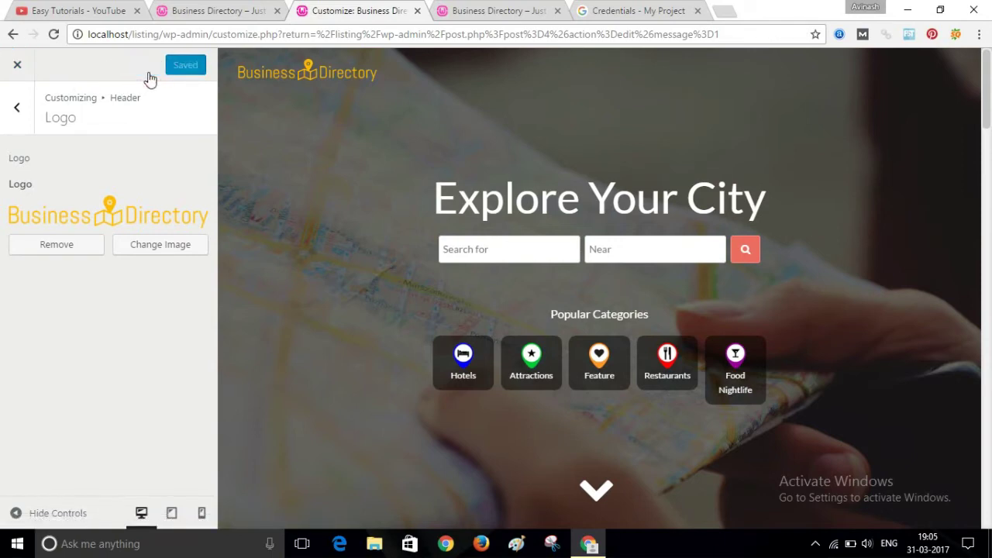
{"action": "left_click", "coordinate": [7, 73]}
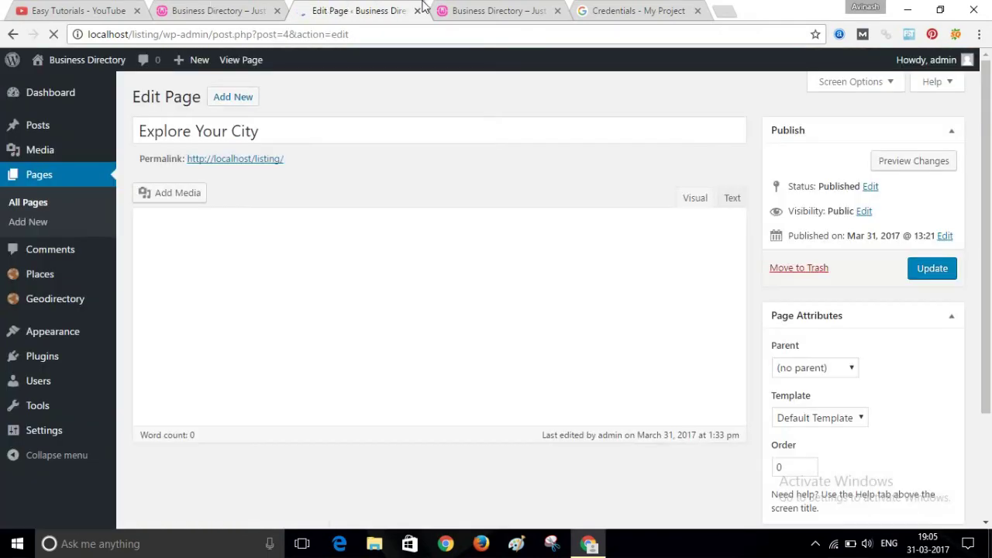
{"action": "left_click", "coordinate": [453, 9]}
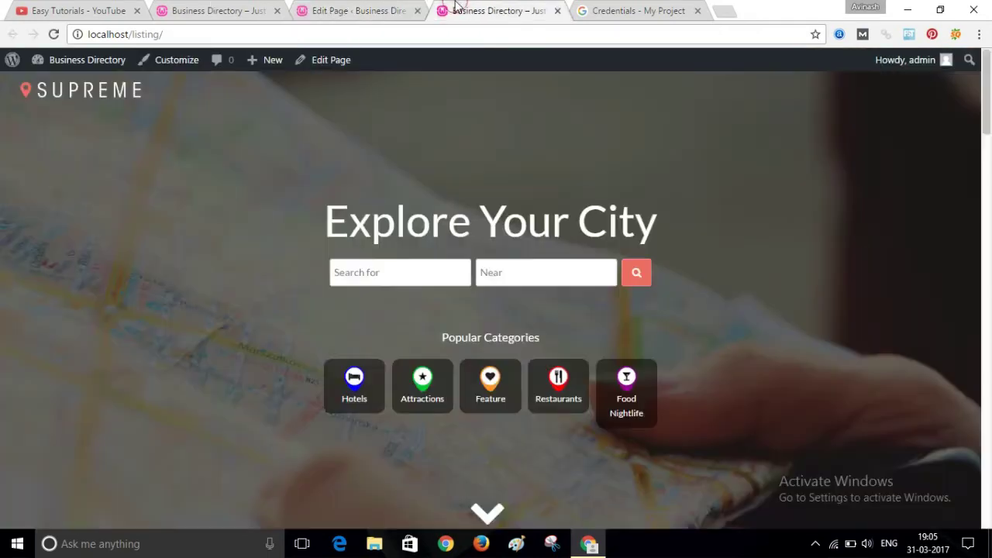
{"action": "left_click", "coordinate": [455, 31]}
{"action": "key", "text": "Return"}
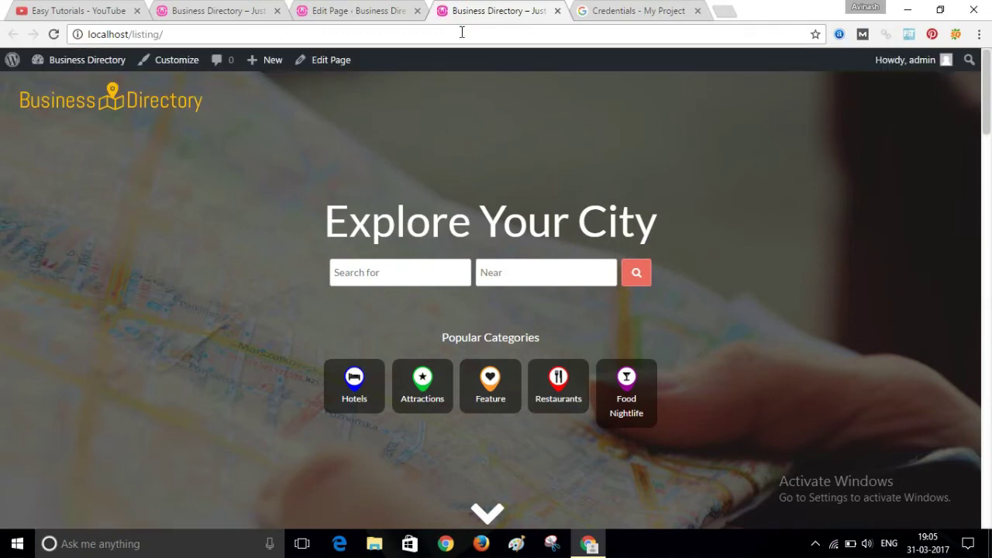
{"action": "left_click", "coordinate": [356, 9]}
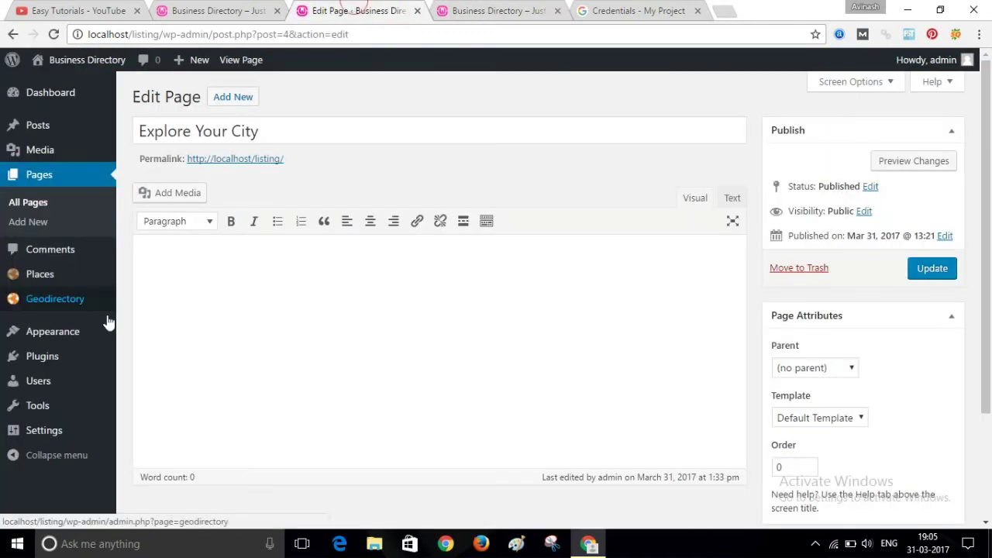
- Create a new menu named 'Main Menu' under Appearance > Menus
{"action": "mouse_move", "coordinate": [44, 332]}
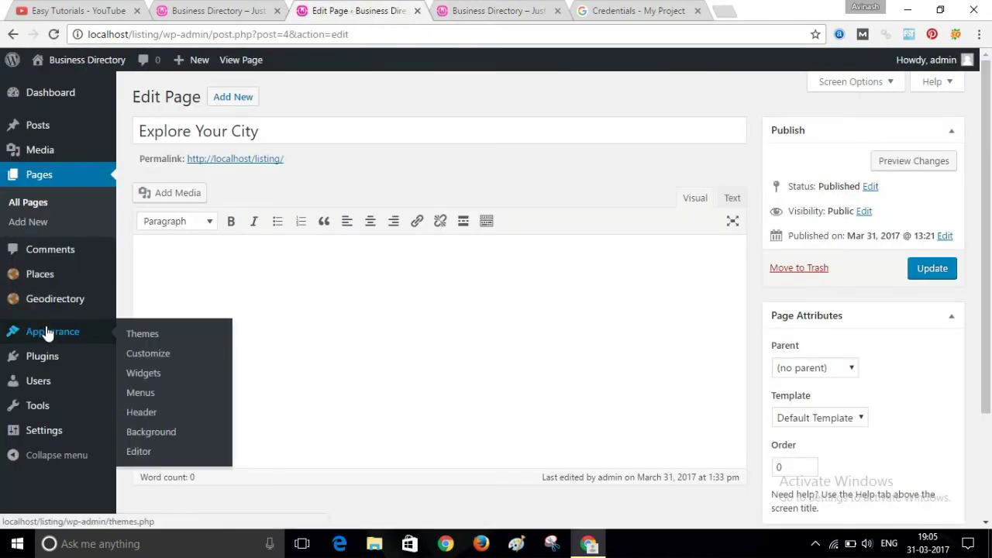
{"action": "left_click", "coordinate": [147, 400]}
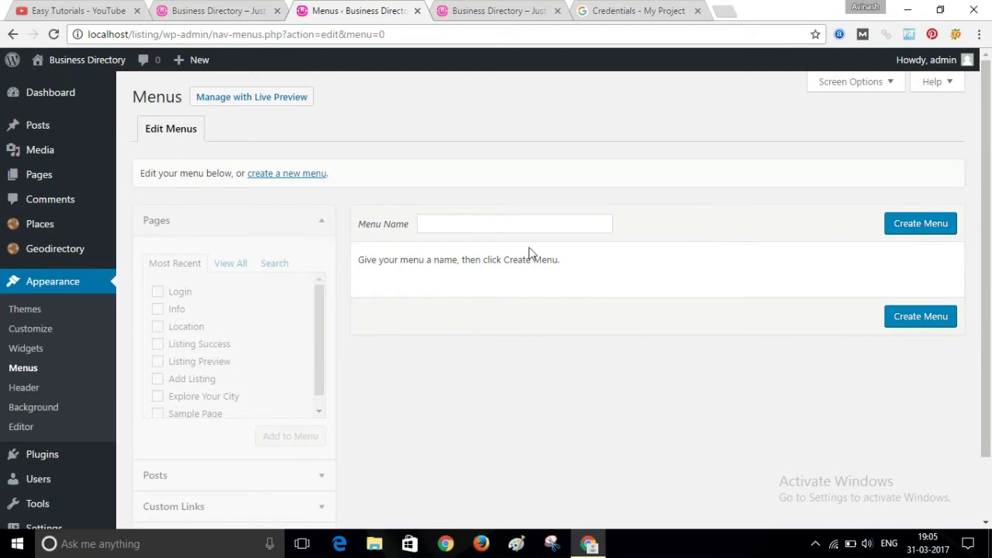
{"action": "left_click", "coordinate": [516, 229]}
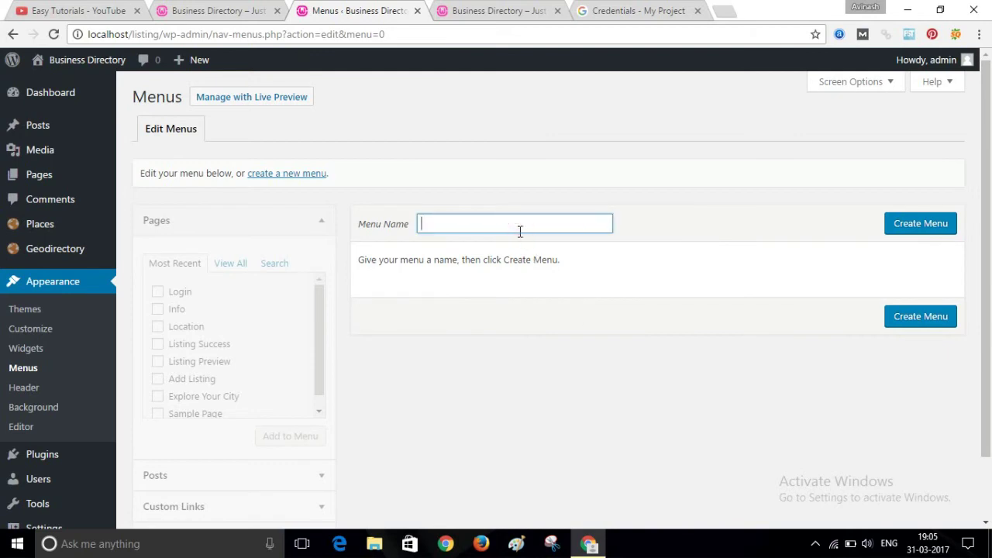
{"action": "type", "text": "main"}
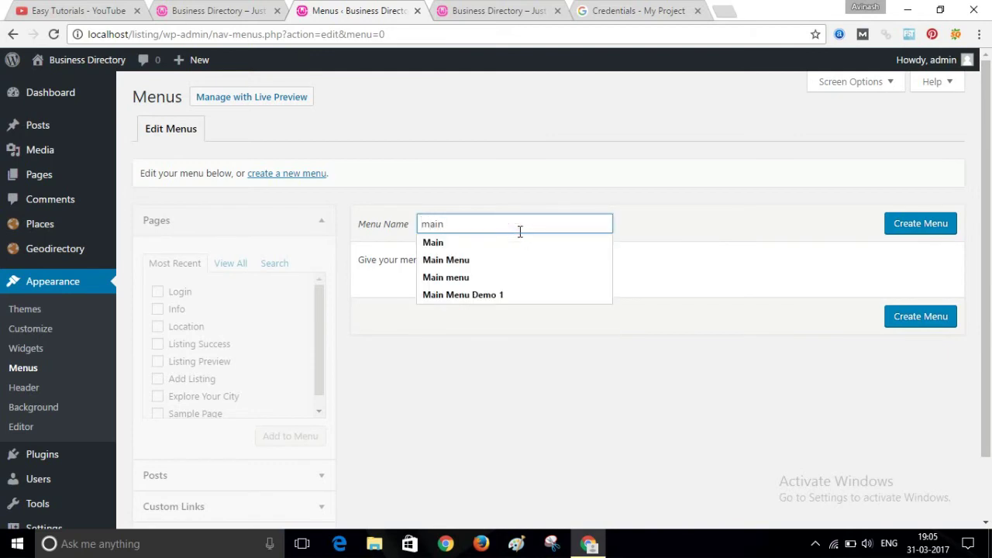
{"action": "key", "text": "Down"}
{"action": "key", "text": "Down"}
{"action": "key", "text": "Return"}
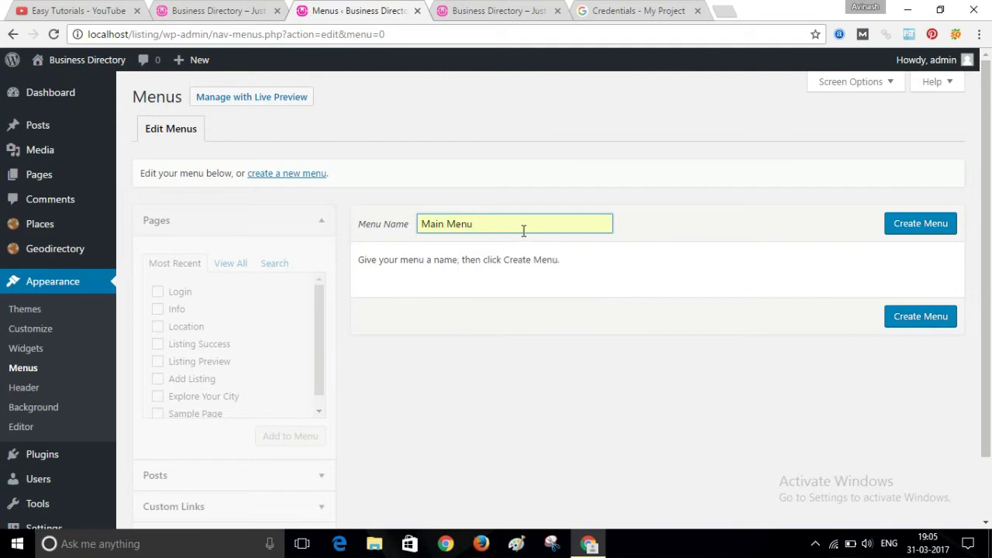
{"action": "left_click", "coordinate": [918, 227]}
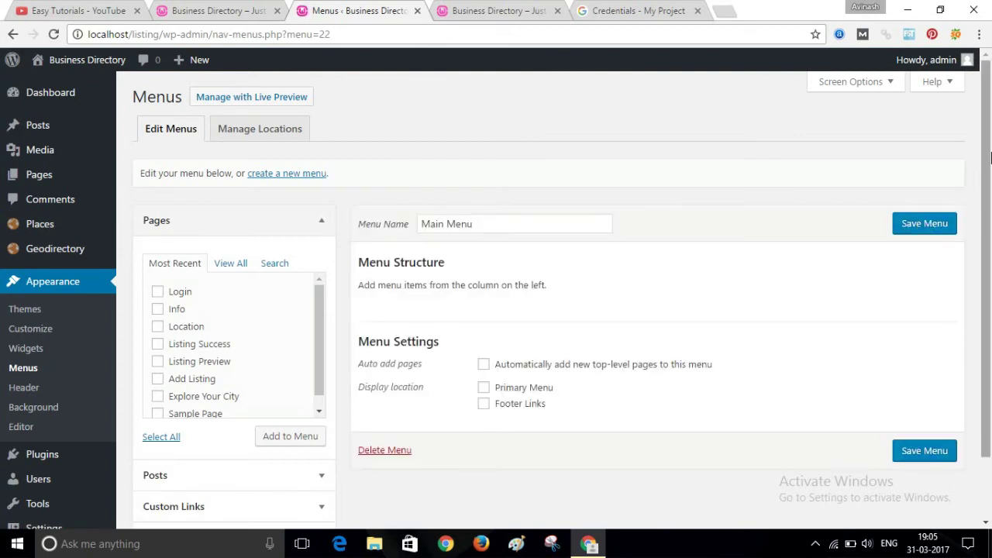
- Add the Location and Add Listing pages to the Main Menu
{"action": "scroll", "coordinate": [953, 233], "scroll_direction": "down", "scroll_amount": 1}
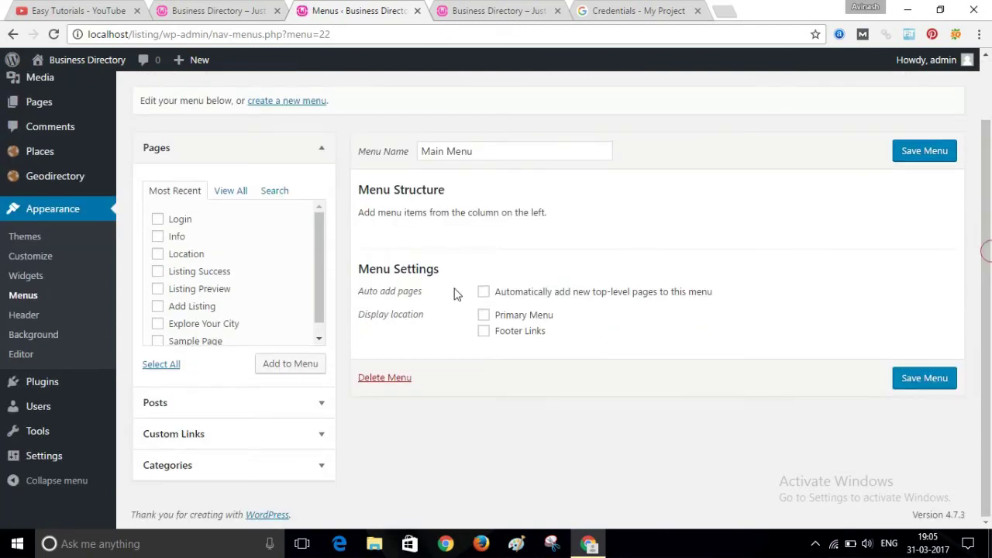
{"action": "scroll", "coordinate": [321, 253], "scroll_direction": "down", "scroll_amount": 1}
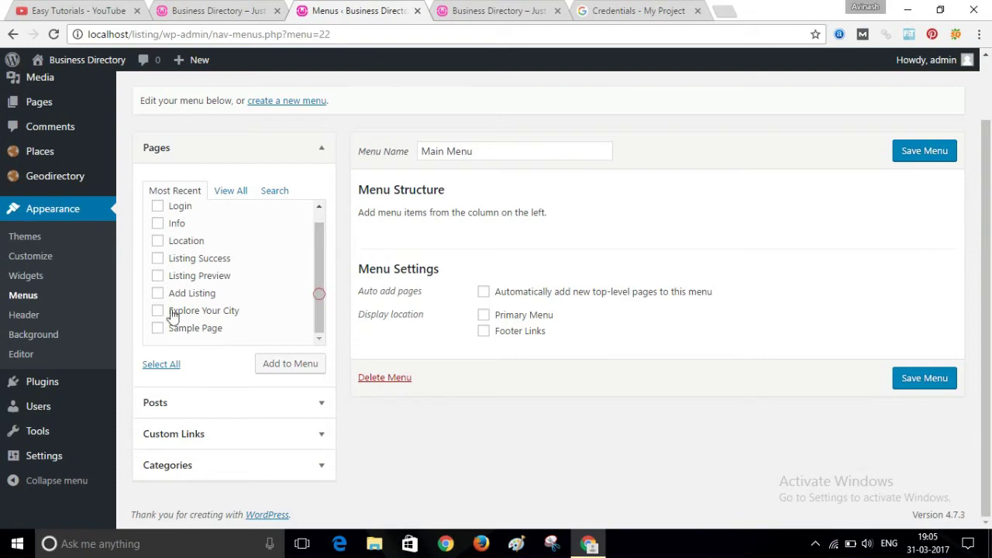
{"action": "left_click", "coordinate": [158, 294]}
{"action": "left_click", "coordinate": [157, 241]}
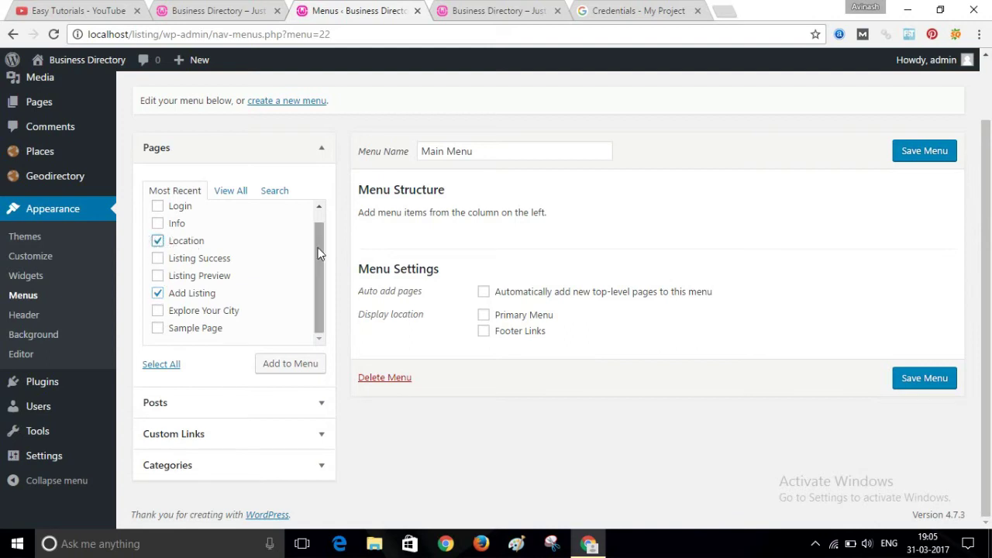
{"action": "scroll", "coordinate": [315, 246], "scroll_direction": "up", "scroll_amount": 1}
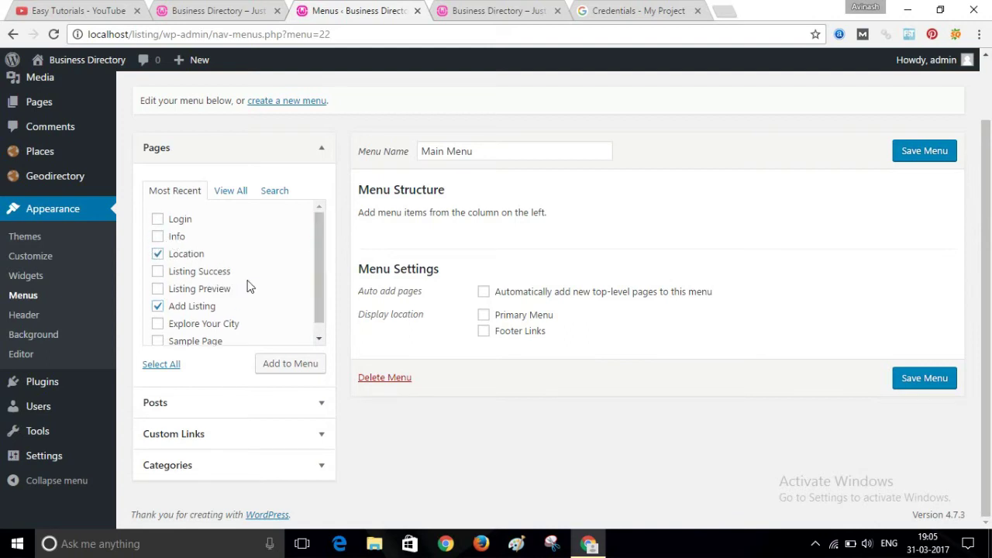
{"action": "left_click", "coordinate": [274, 376]}
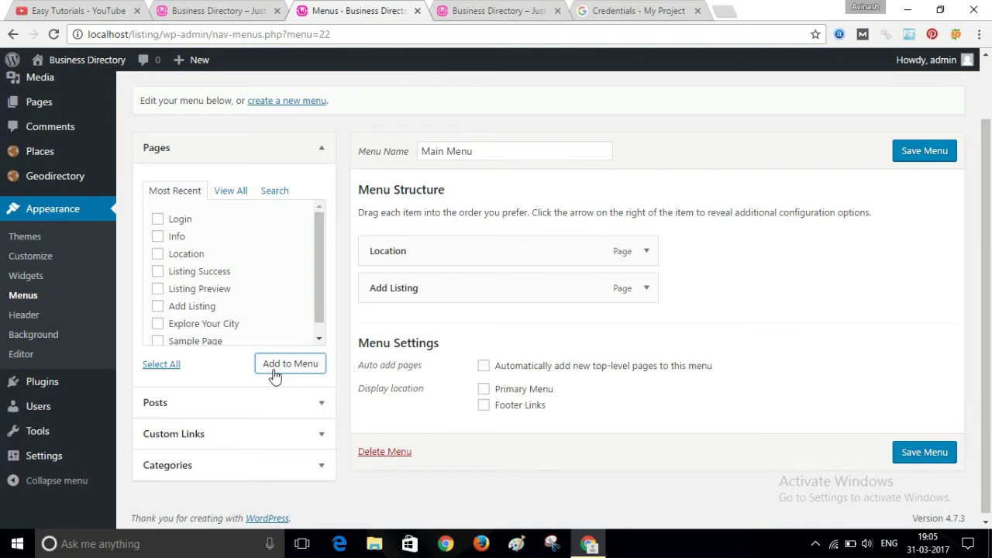
{"action": "left_click_drag", "start_coordinate": [989, 306], "coordinate": [989, 309]}
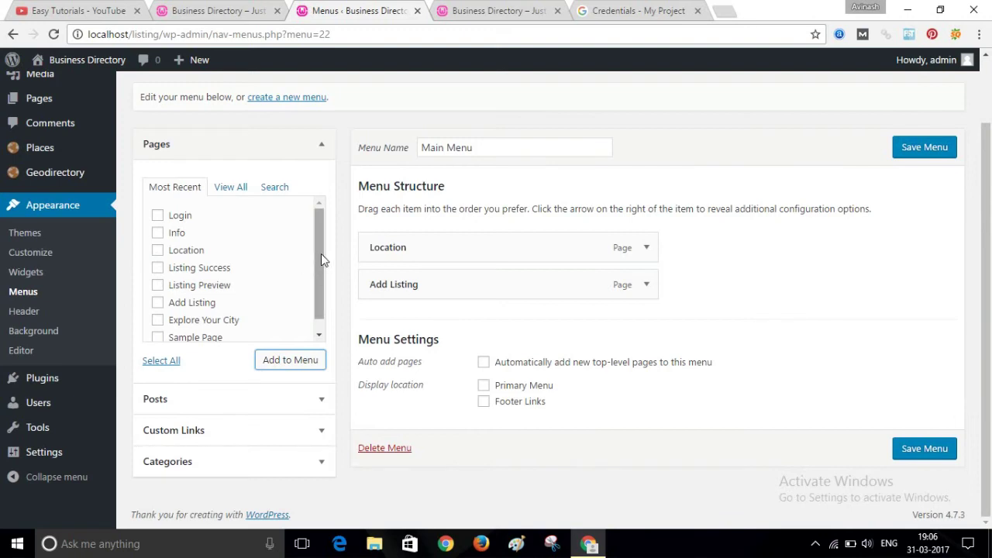
{"action": "left_click_drag", "start_coordinate": [321, 254], "coordinate": [320, 288]}
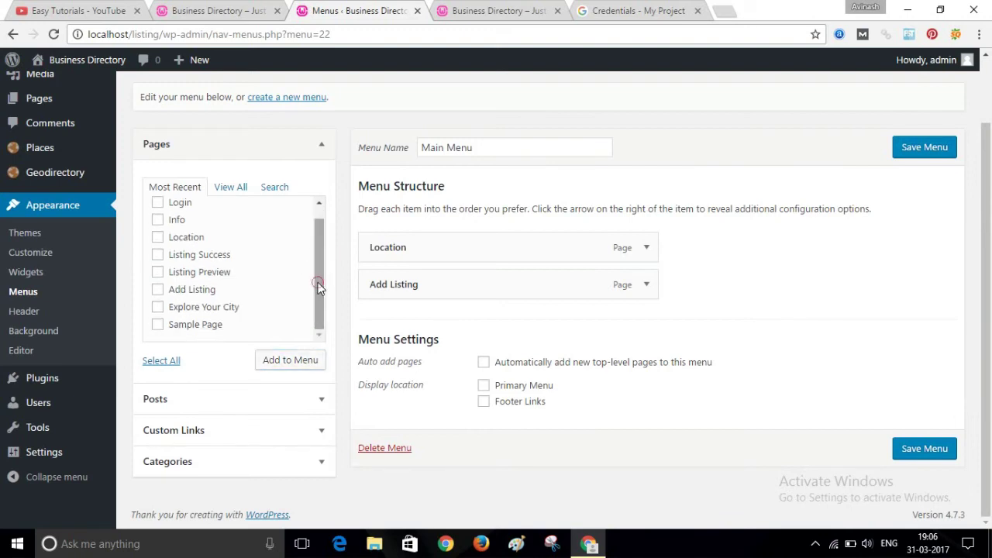
{"action": "left_click_drag", "start_coordinate": [320, 287], "coordinate": [318, 236]}
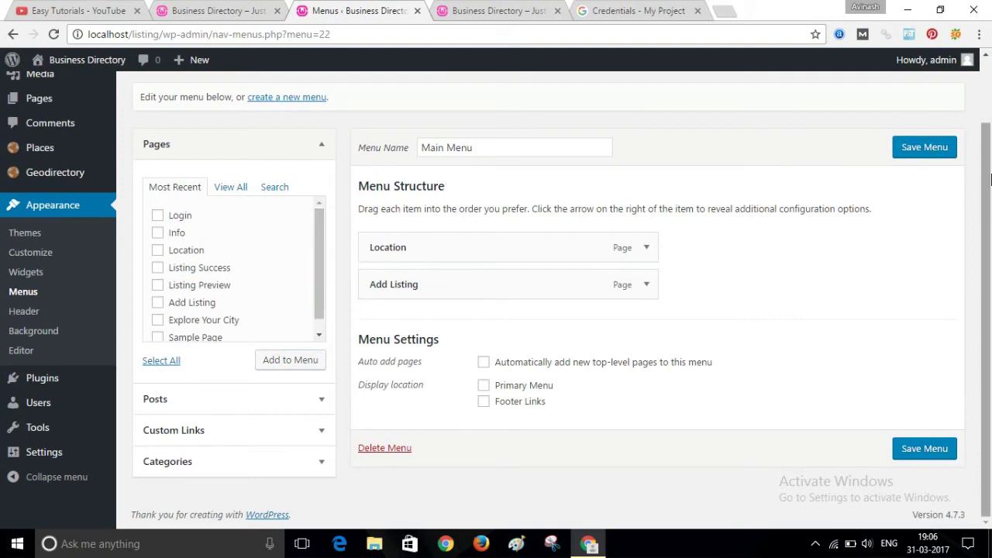
{"action": "left_click", "coordinate": [985, 241]}
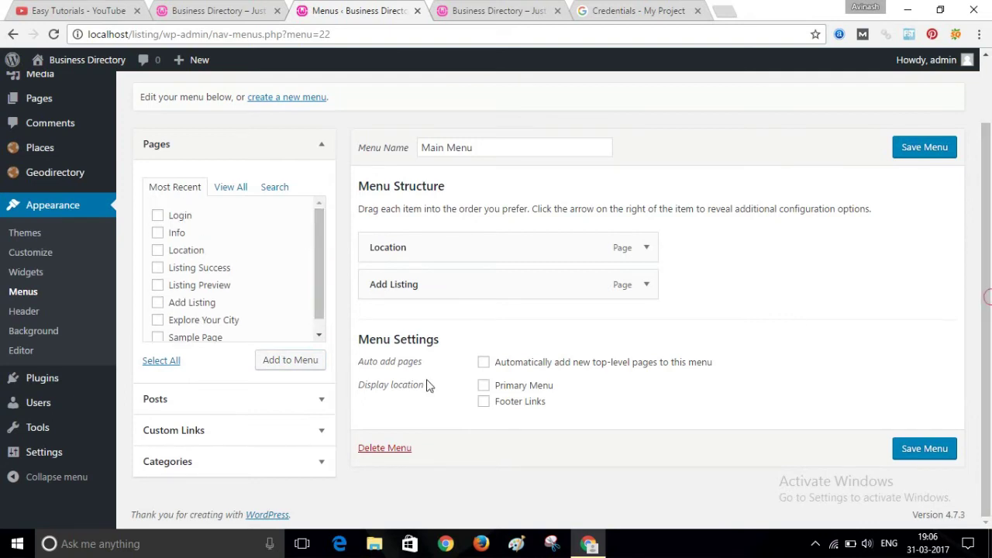
- Load the front-end Places listing page to get its address for a custom link
{"action": "left_click", "coordinate": [305, 430]}
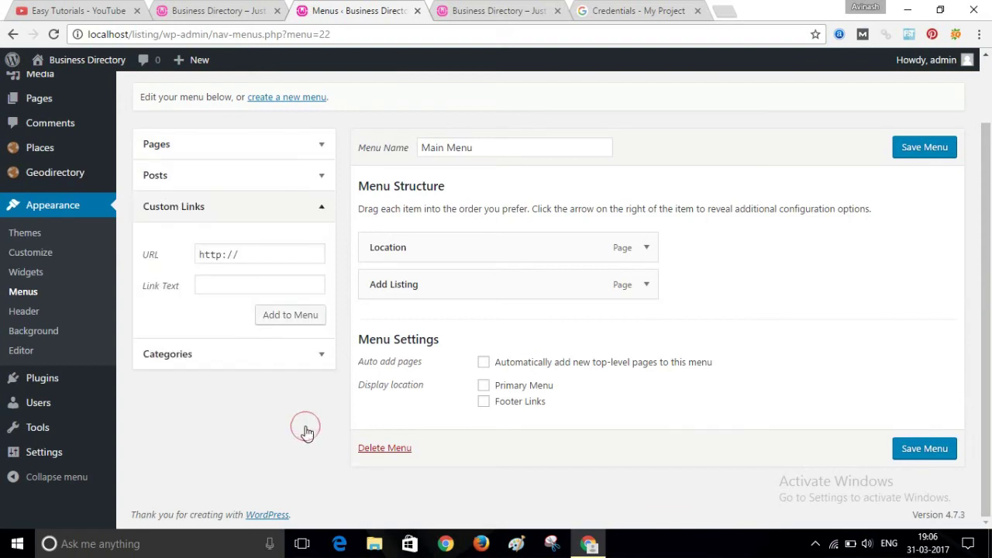
{"action": "left_click", "coordinate": [491, 7]}
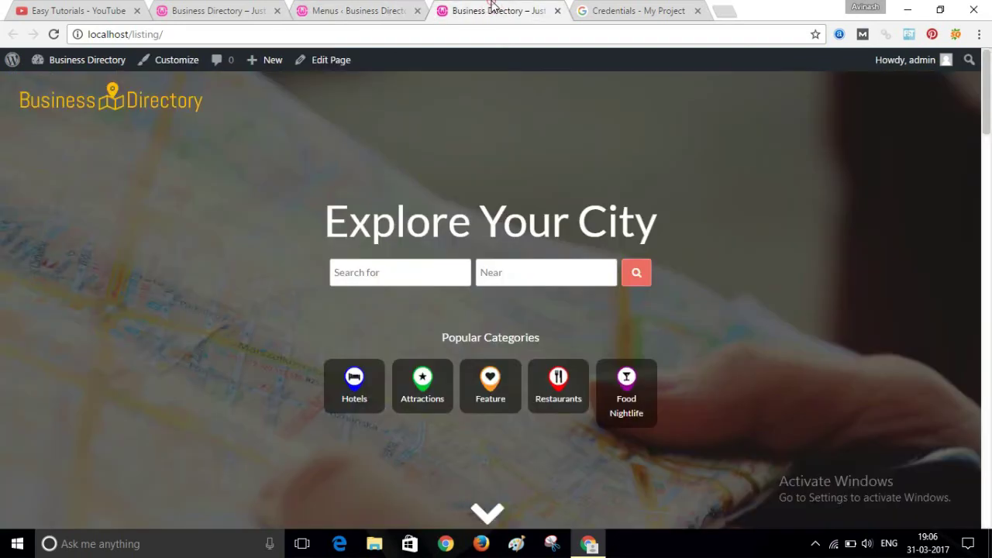
{"action": "left_click", "coordinate": [235, 38]}
{"action": "left_click", "coordinate": [234, 38]}
{"action": "type", "text": "p"}
{"action": "key", "text": "Return"}
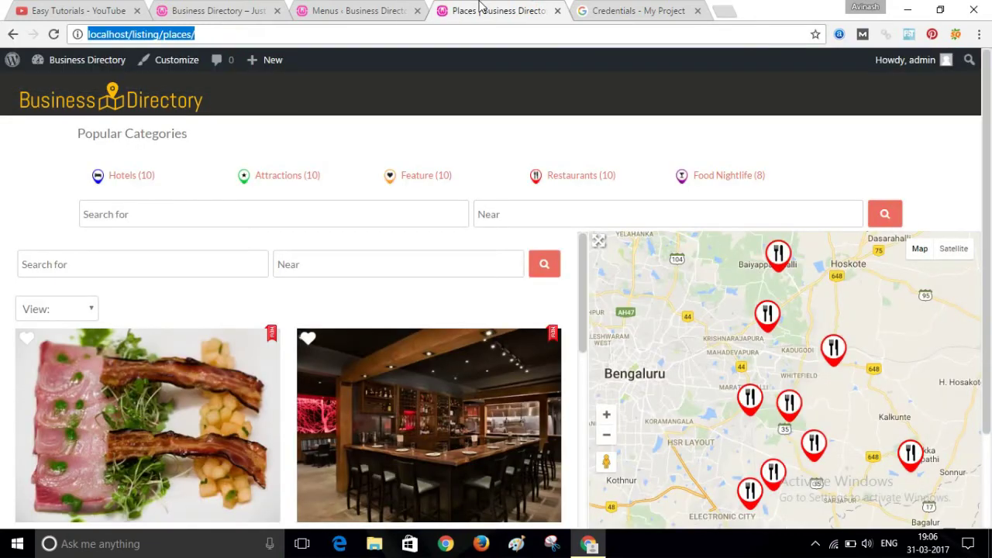
{"action": "left_click", "coordinate": [364, 6]}
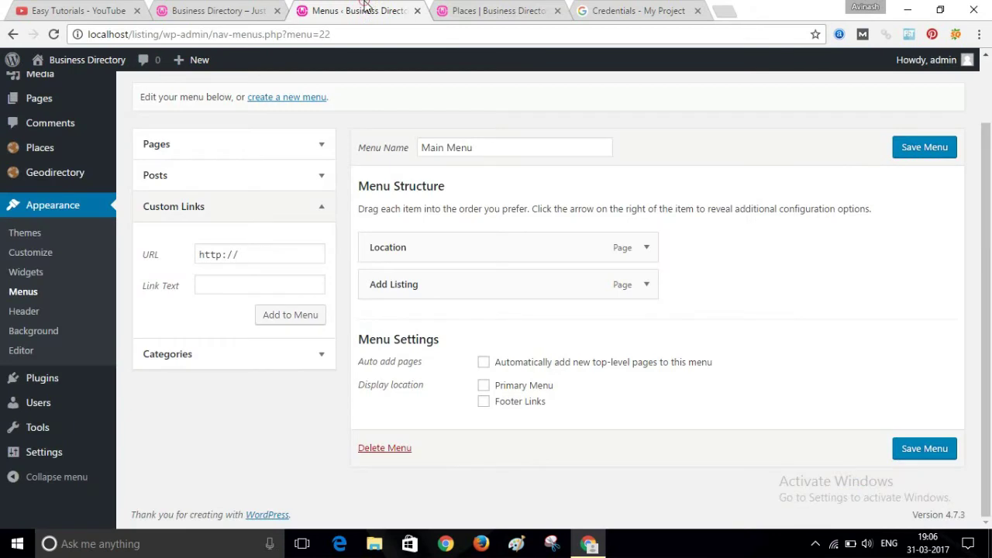
- Add a Places custom link with the localhost/listing/places/ address to the Main Menu
{"action": "triple_click", "coordinate": [243, 249]}
{"action": "key", "text": "ctrl+v"}
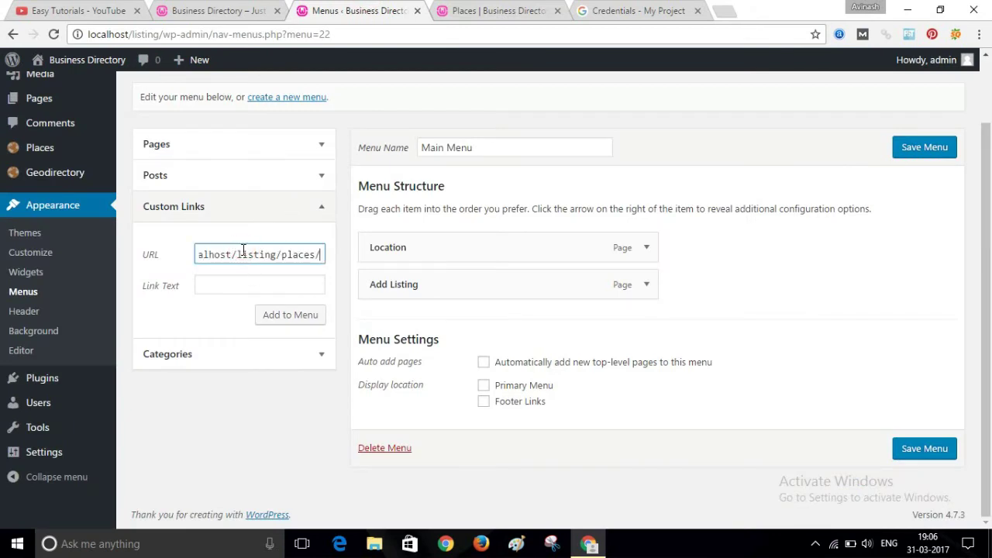
{"action": "left_click", "coordinate": [243, 281]}
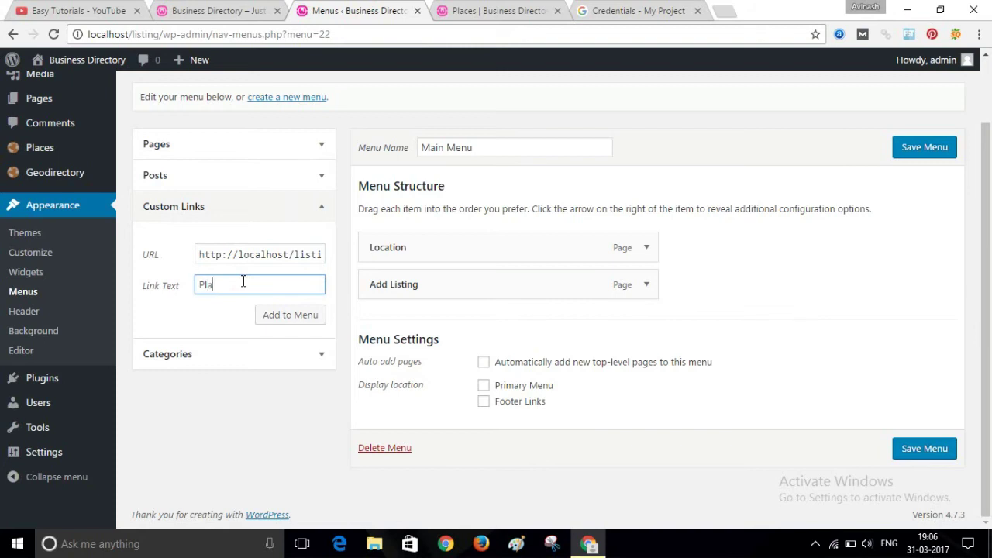
{"action": "left_click", "coordinate": [287, 326]}
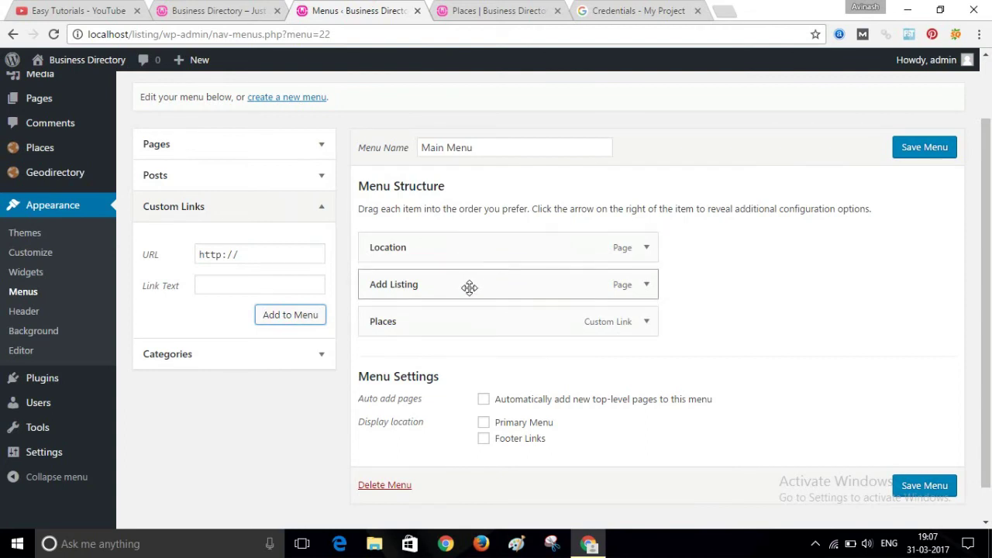
- Move Places above Add Listing, assign the menu to Primary Menu, and save it
{"action": "left_click", "coordinate": [469, 316]}
{"action": "left_click_drag", "start_coordinate": [469, 316], "coordinate": [460, 276]}
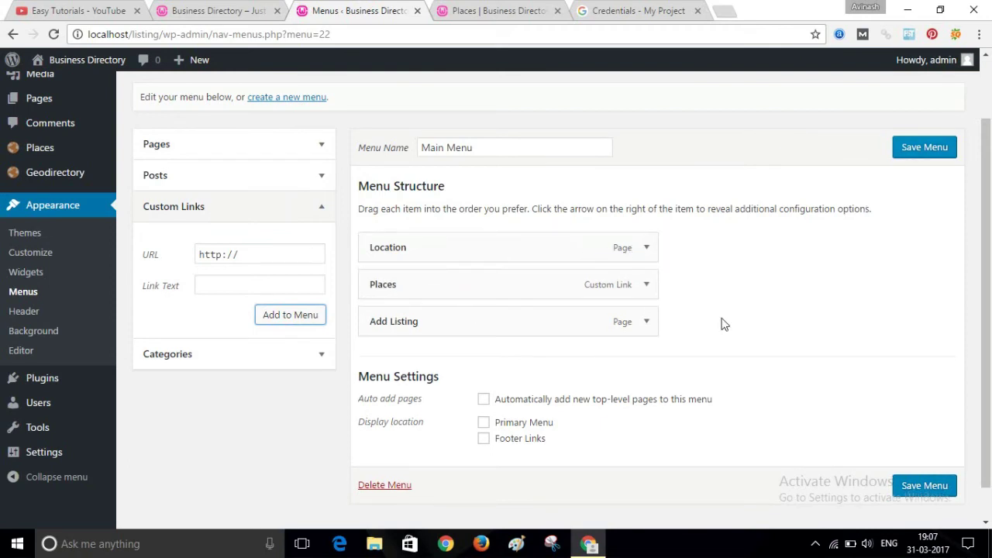
{"action": "scroll", "coordinate": [636, 372], "scroll_direction": "down", "scroll_amount": 1}
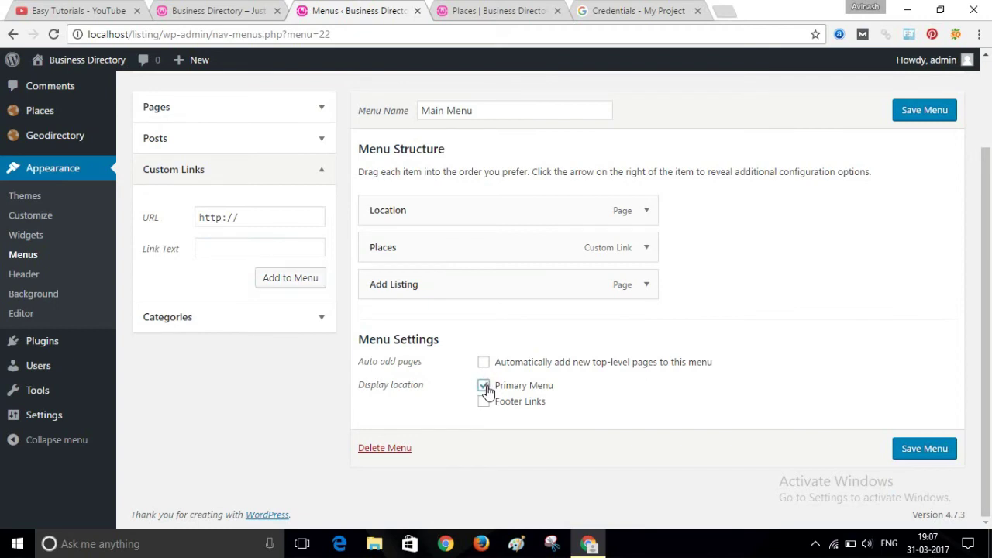
{"action": "left_click", "coordinate": [484, 386]}
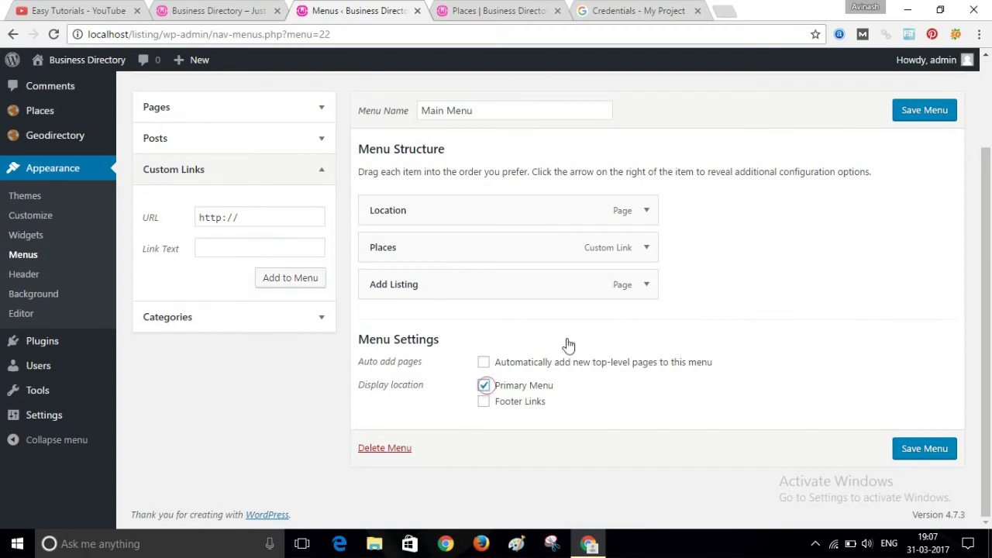
{"action": "left_click", "coordinate": [912, 116]}
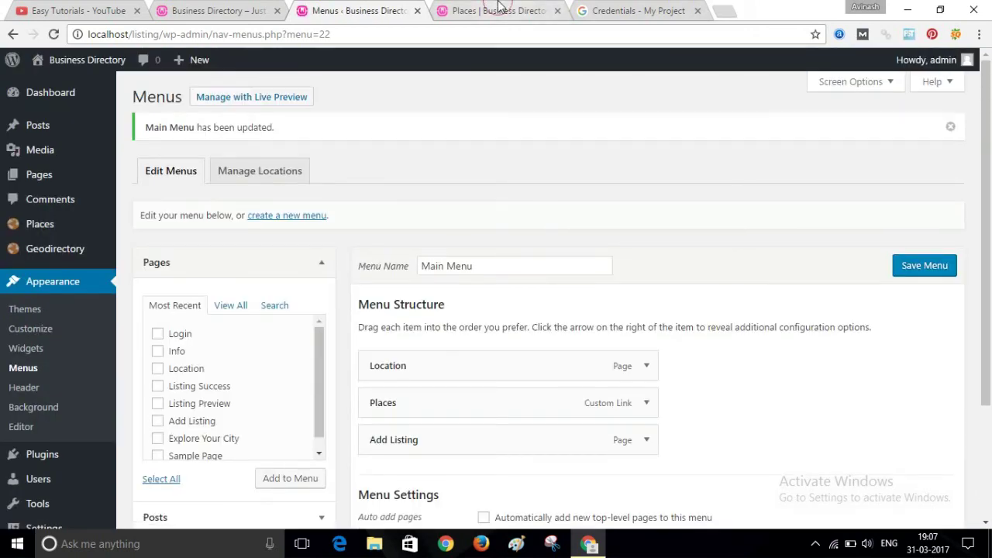
{"action": "left_click", "coordinate": [498, 8]}
{"action": "left_click", "coordinate": [471, 36]}
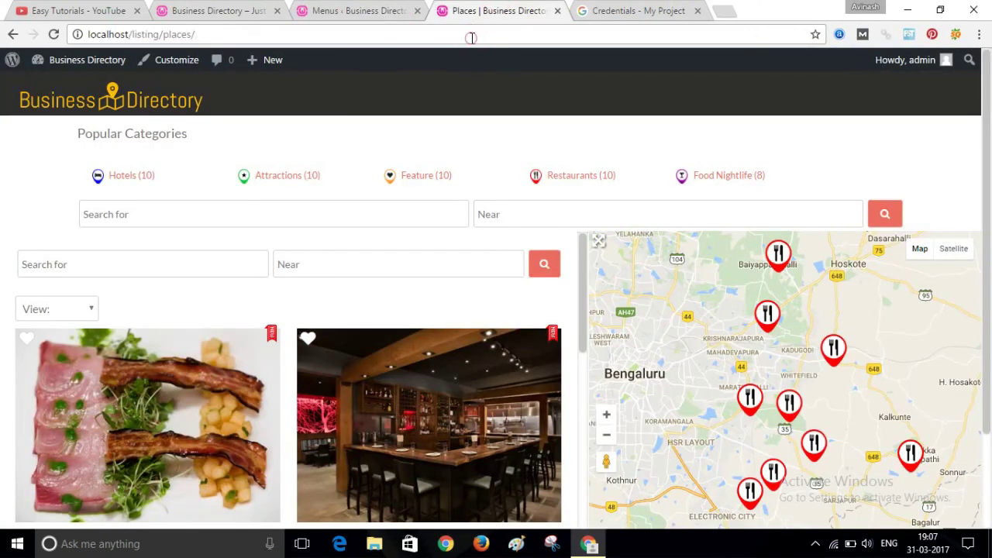
- Reload the Places page to see the new header menu, then check the home page's My Account dropdown
{"action": "key", "text": "Return"}
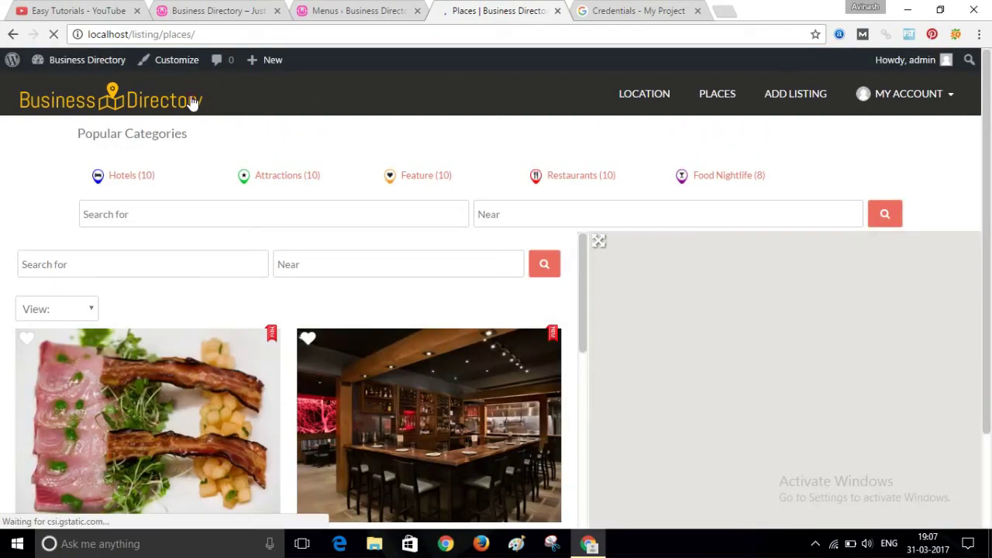
{"action": "left_click", "coordinate": [193, 103]}
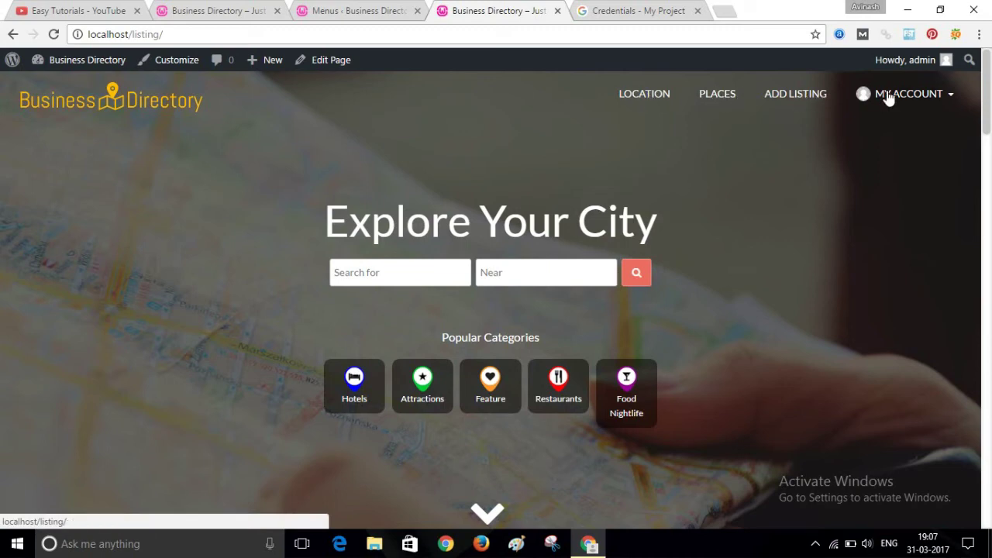
{"action": "left_click", "coordinate": [947, 102]}
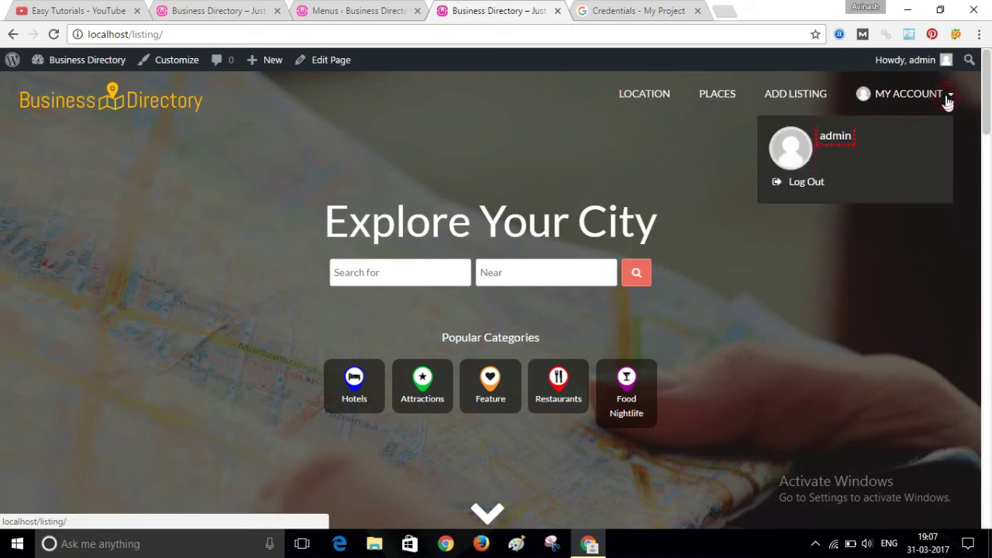
{"action": "left_click", "coordinate": [947, 102]}
{"action": "left_click", "coordinate": [947, 102]}
{"action": "left_click", "coordinate": [947, 103]}
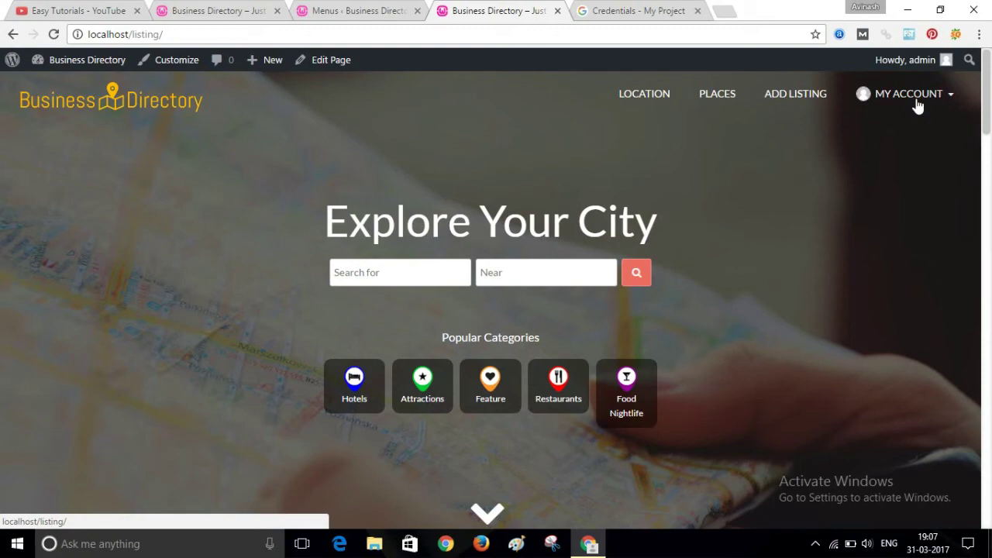
{"action": "mouse_move", "coordinate": [990, 93]}
{"action": "left_mouse_down"}
{"action": "mouse_move", "coordinate": [989, 222]}
{"action": "mouse_move", "coordinate": [988, 89]}
{"action": "left_mouse_up"}
{"action": "scroll", "coordinate": [813, 133], "scroll_direction": "up", "scroll_amount": 3}
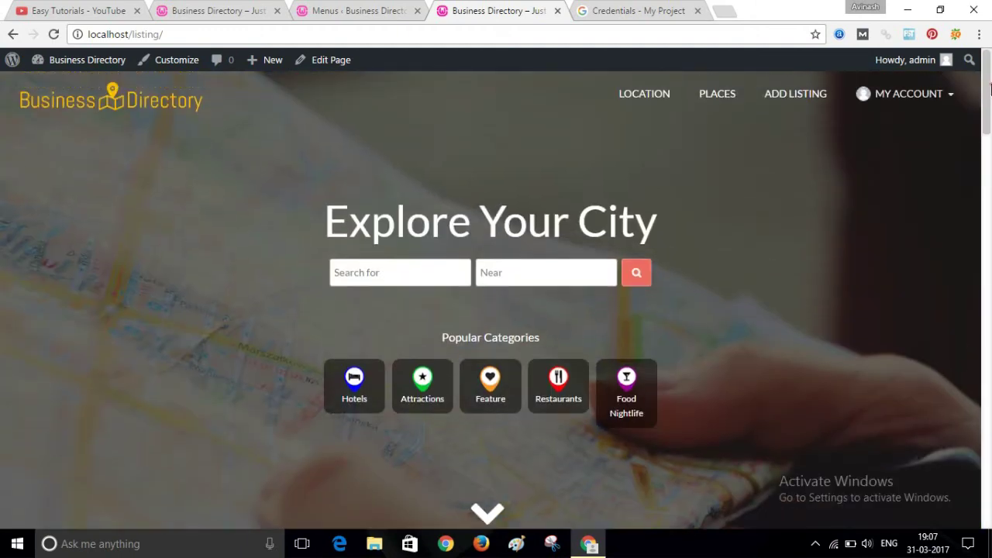
{"action": "left_click", "coordinate": [794, 103]}
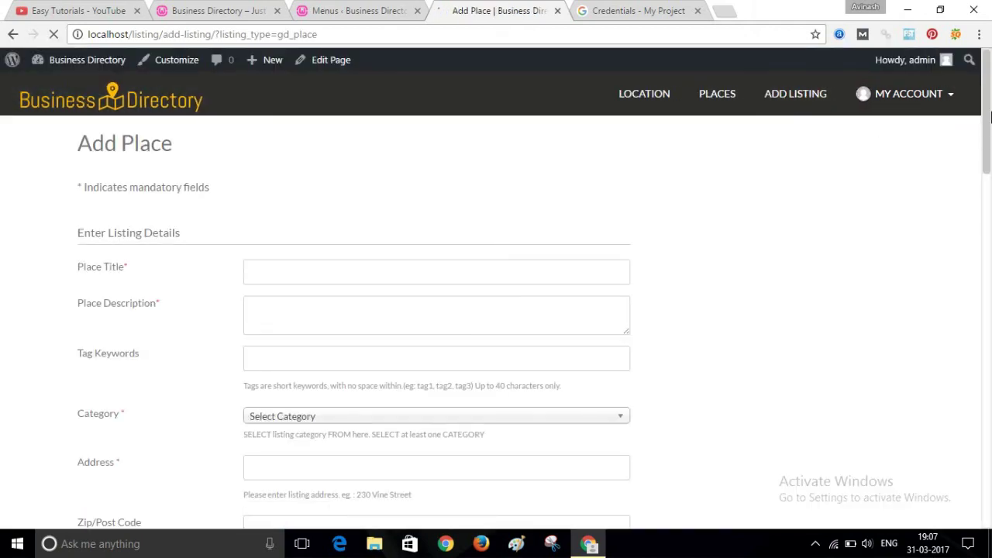
{"action": "scroll", "coordinate": [991, 151], "scroll_direction": "down", "scroll_amount": 2}
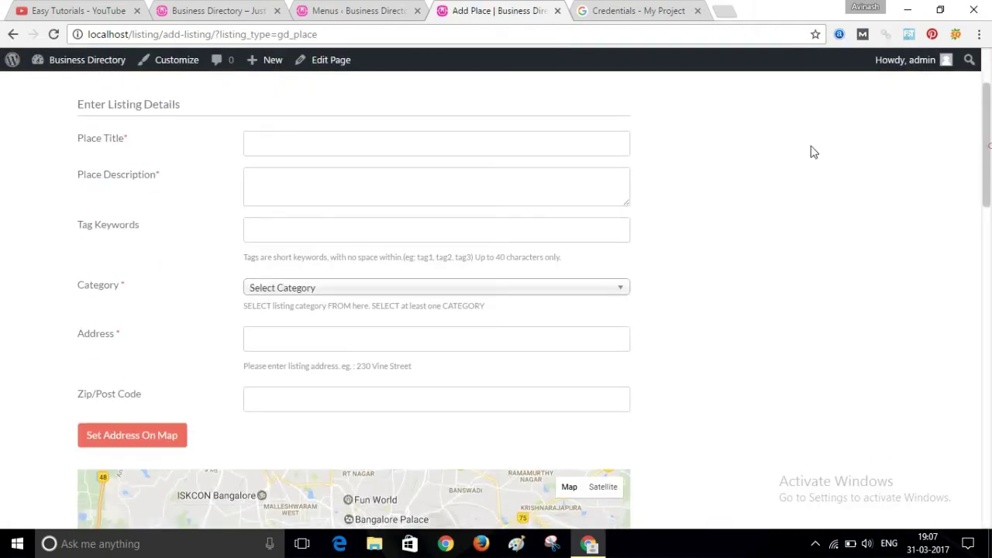
{"action": "left_click", "coordinate": [312, 189]}
{"action": "left_click", "coordinate": [287, 240]}
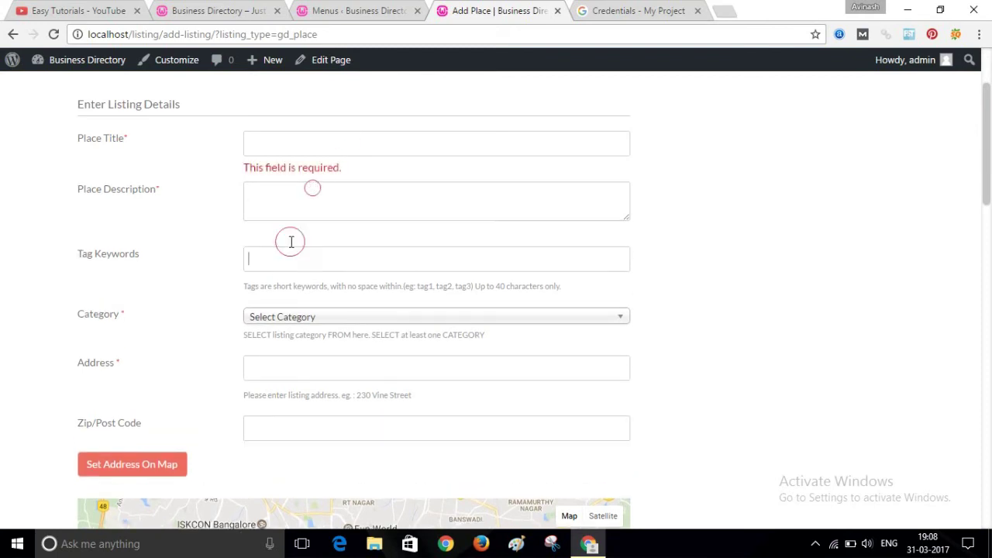
{"action": "left_click", "coordinate": [265, 155]}
{"action": "left_click", "coordinate": [261, 194]}
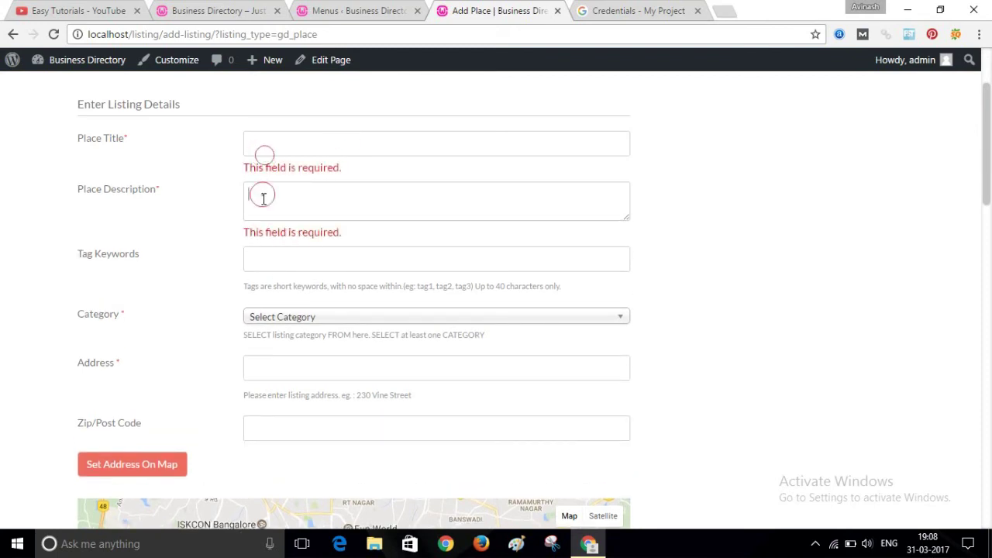
{"action": "left_click", "coordinate": [272, 273]}
{"action": "scroll", "coordinate": [968, 255], "scroll_direction": "down", "scroll_amount": 7}
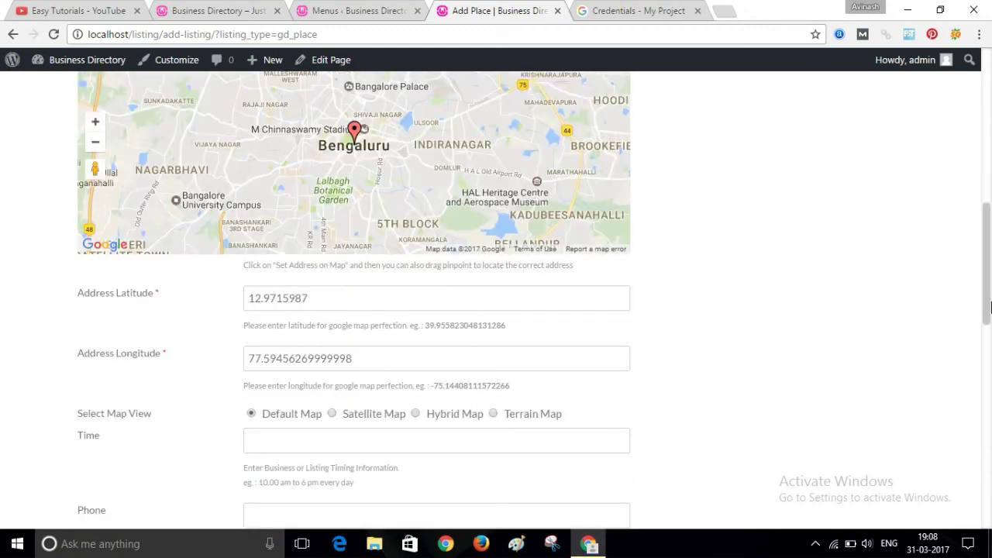
{"action": "left_click_drag", "start_coordinate": [986, 308], "coordinate": [987, 418]}
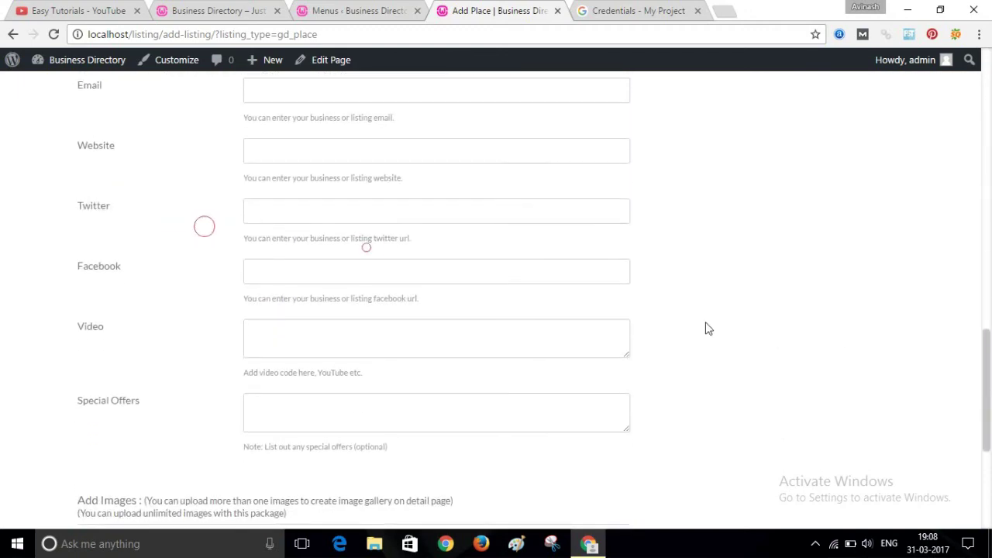
{"action": "scroll", "coordinate": [454, 390], "scroll_direction": "down", "scroll_amount": 2}
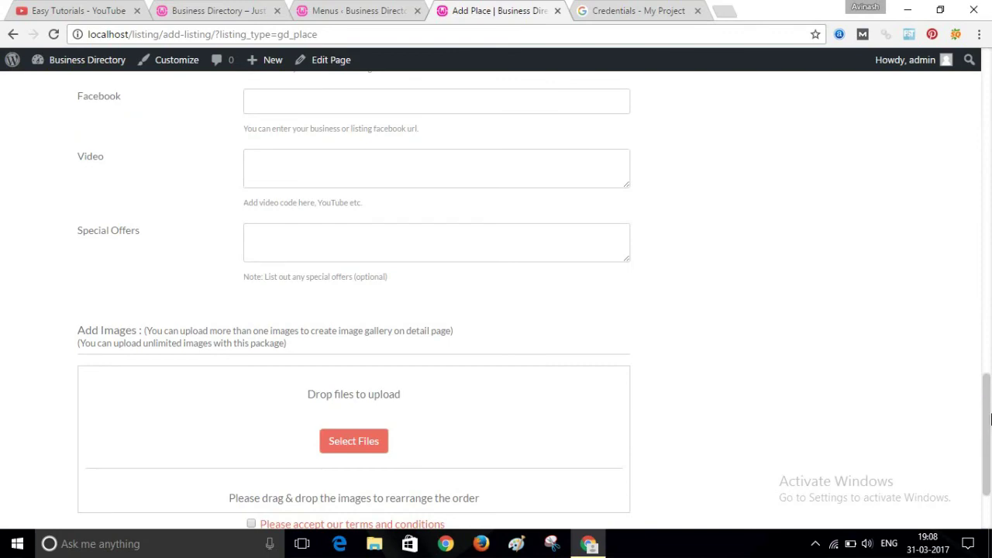
{"action": "scroll", "coordinate": [604, 433], "scroll_direction": "down", "scroll_amount": 1}
{"action": "scroll", "coordinate": [989, 178], "scroll_direction": "up", "scroll_amount": 8}
{"action": "left_click_drag", "start_coordinate": [987, 179], "coordinate": [988, 61]}
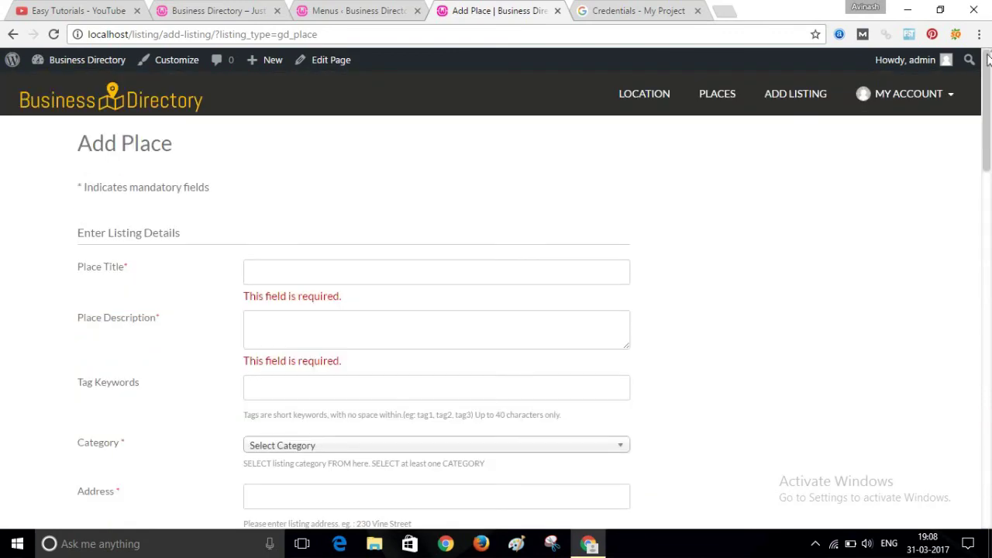
{"action": "left_click", "coordinate": [97, 104]}
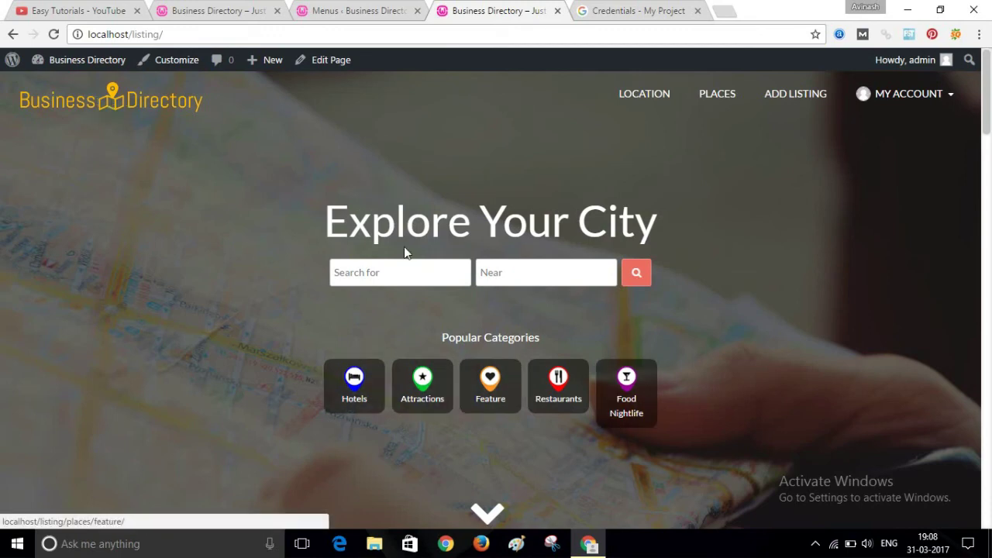
- From the Menus admin page, go to Places > Place Categories
{"action": "left_click", "coordinate": [324, 6]}
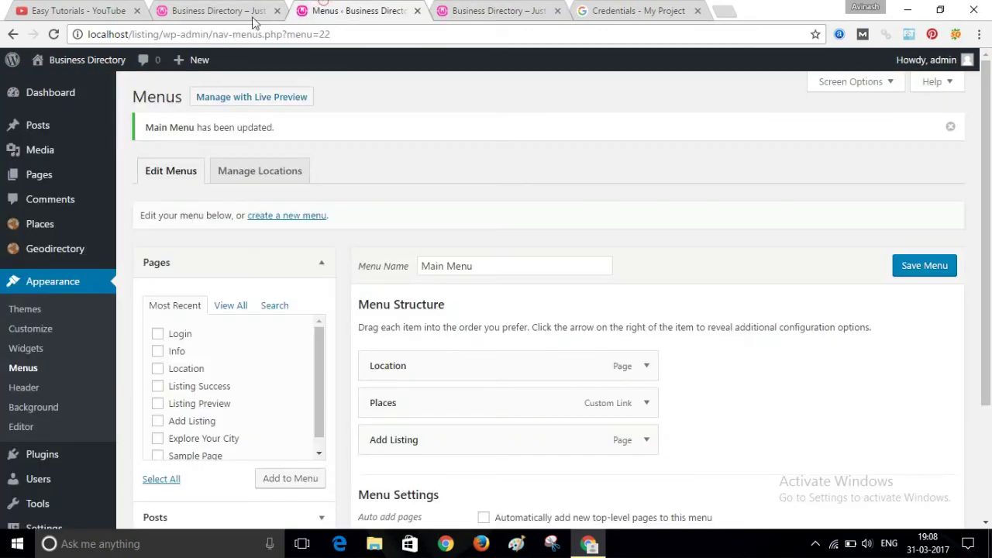
{"action": "left_click", "coordinate": [46, 231]}
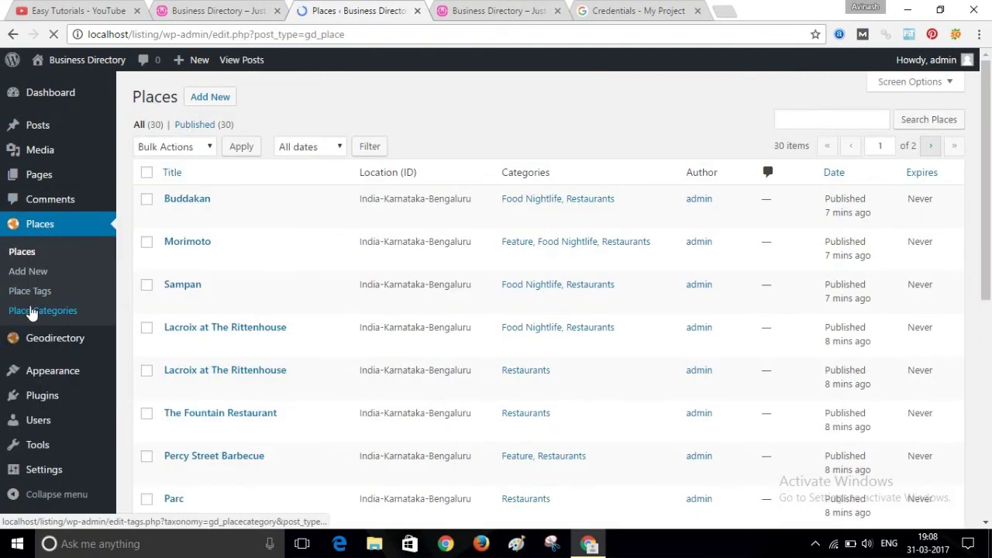
{"action": "left_click", "coordinate": [31, 311]}
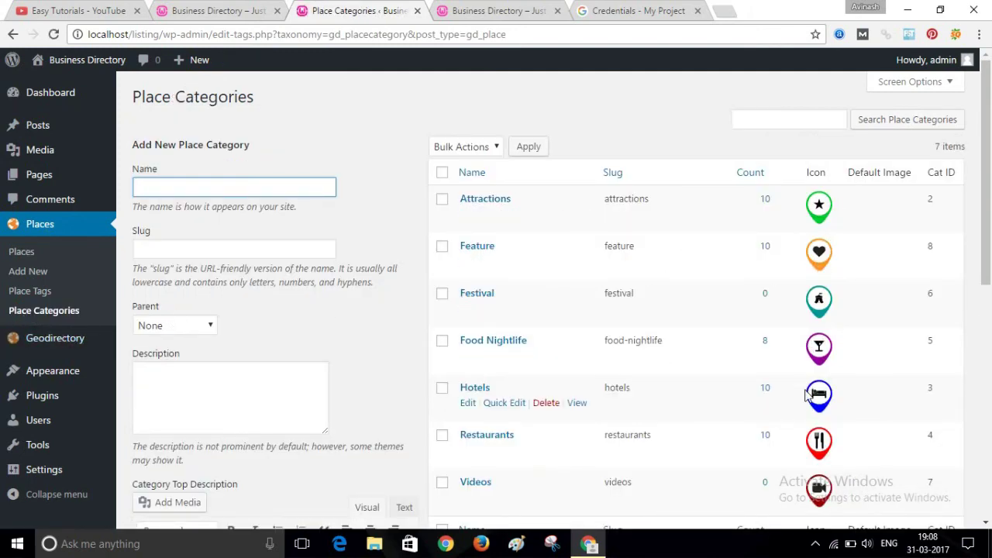
{"action": "left_click", "coordinate": [989, 210]}
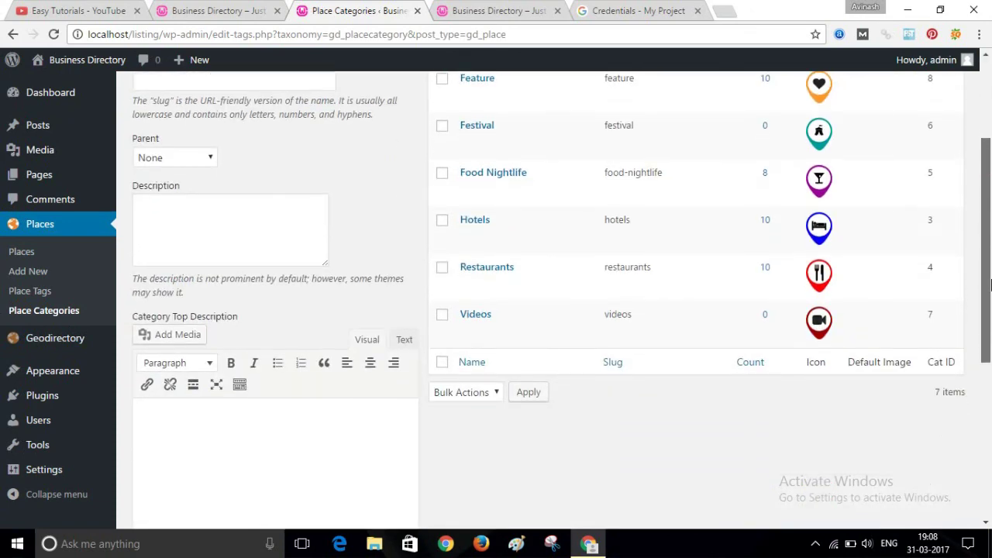